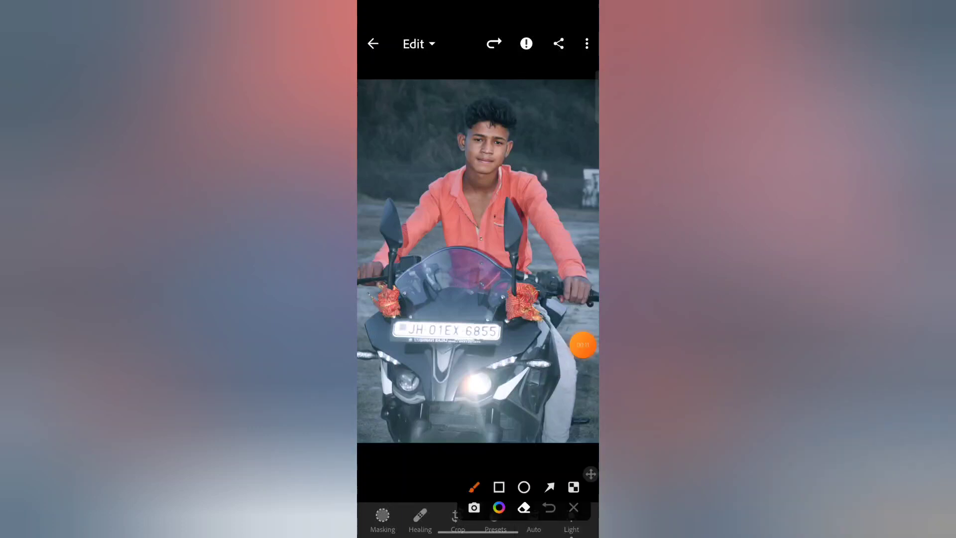
Step: Copy the current edit settings from the photo in Lightroom
{"action": "left_click", "coordinate": [550, 487]}
{"action": "left_click_drag", "start_coordinate": [526, 156], "coordinate": [584, 49]}
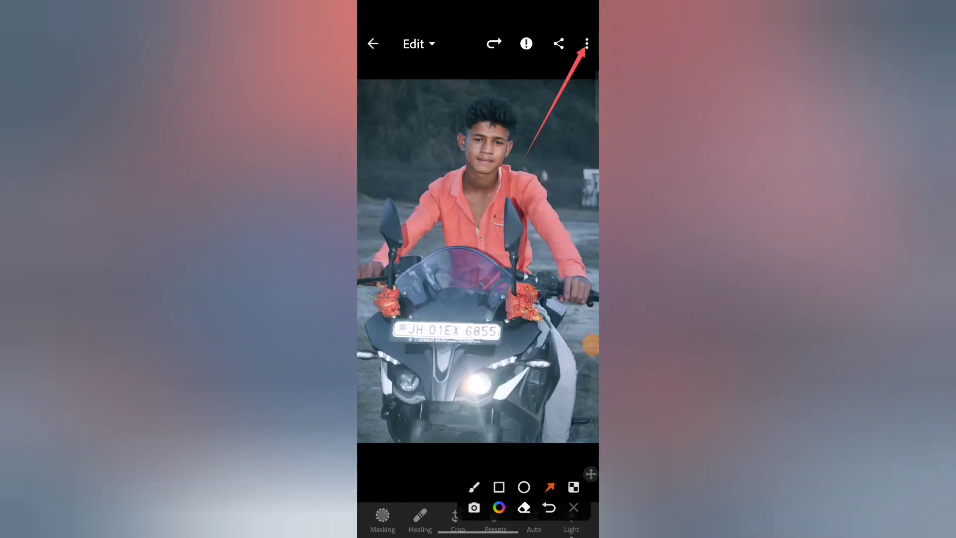
{"action": "left_click", "coordinate": [573, 507]}
{"action": "left_click", "coordinate": [587, 44]}
{"action": "left_click", "coordinate": [583, 344]}
{"action": "left_click", "coordinate": [552, 363]}
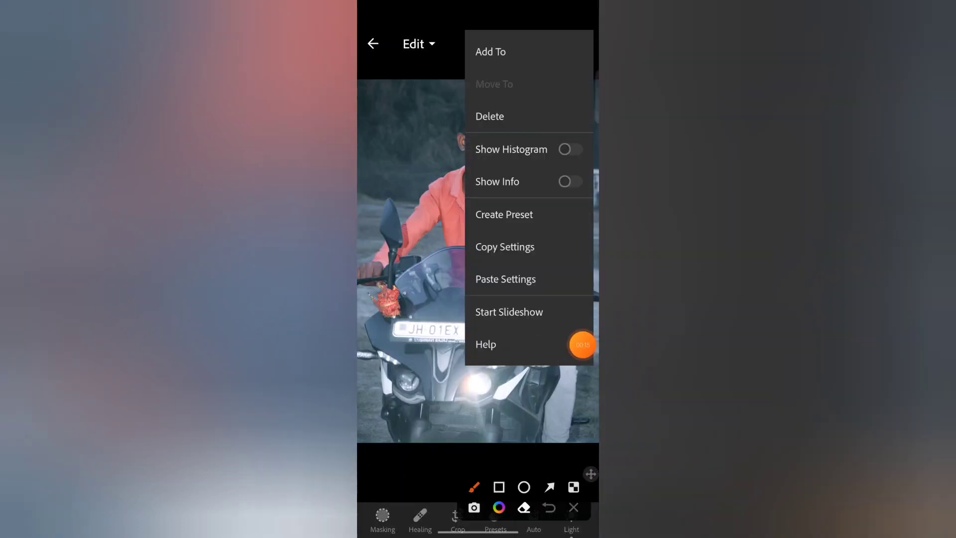
{"action": "mouse_move", "coordinate": [483, 239]}
{"action": "left_mouse_down"}
{"action": "mouse_move", "coordinate": [551, 226]}
{"action": "mouse_move", "coordinate": [473, 239]}
{"action": "left_mouse_up"}
{"action": "left_click", "coordinate": [574, 507]}
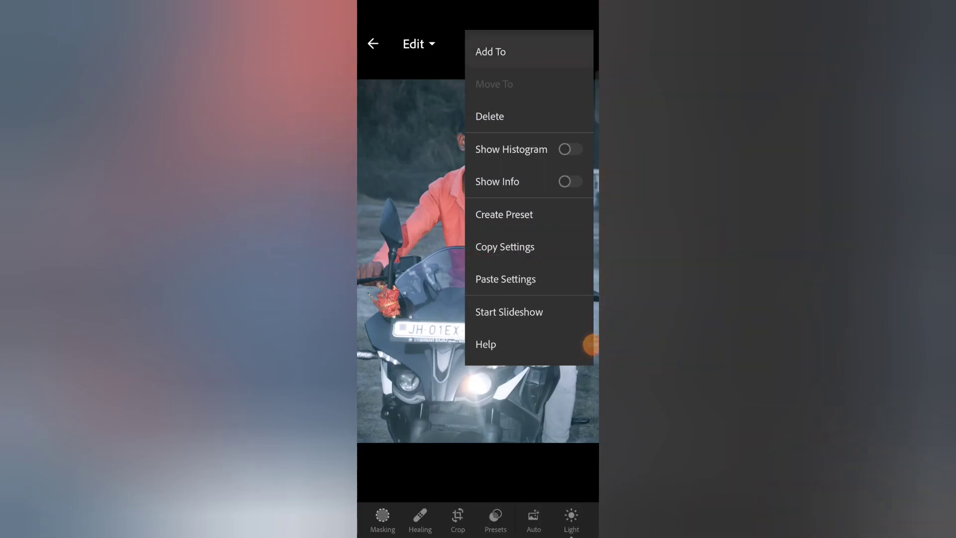
{"action": "left_click", "coordinate": [505, 247]}
{"action": "left_click", "coordinate": [581, 44]}
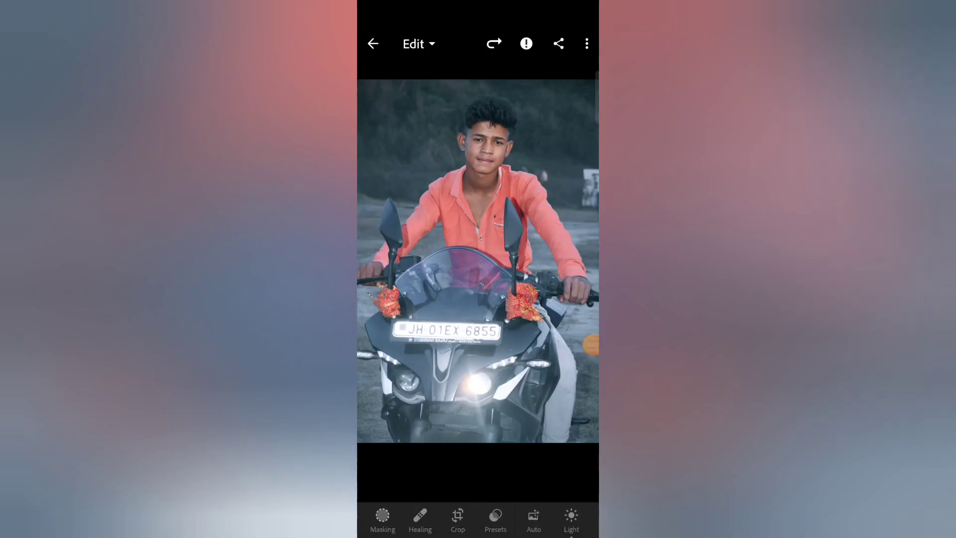
Step: Paste the copied edit settings onto the boy-on-motorbike photo
{"action": "left_click", "coordinate": [583, 345]}
{"action": "left_click", "coordinate": [550, 363]}
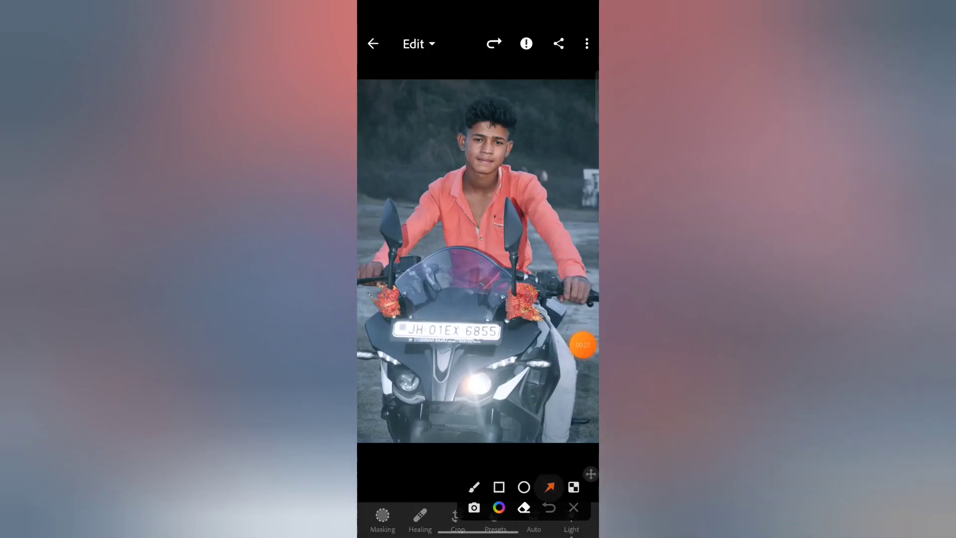
{"action": "left_click_drag", "start_coordinate": [542, 172], "coordinate": [584, 53]}
{"action": "left_click", "coordinate": [574, 508]}
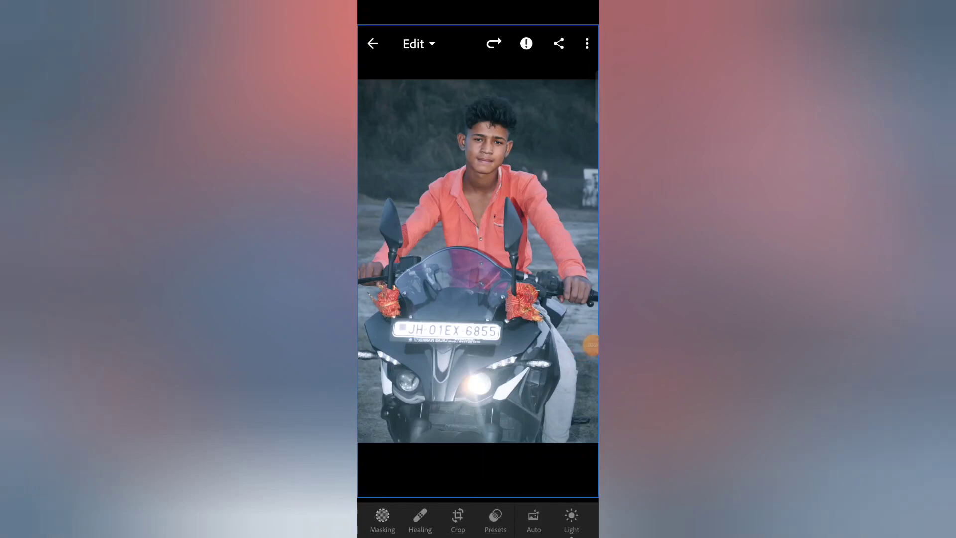
{"action": "left_click", "coordinate": [587, 43]}
{"action": "left_click", "coordinate": [591, 345]}
{"action": "left_click", "coordinate": [551, 363]}
{"action": "left_click_drag", "start_coordinate": [518, 267], "coordinate": [551, 271]}
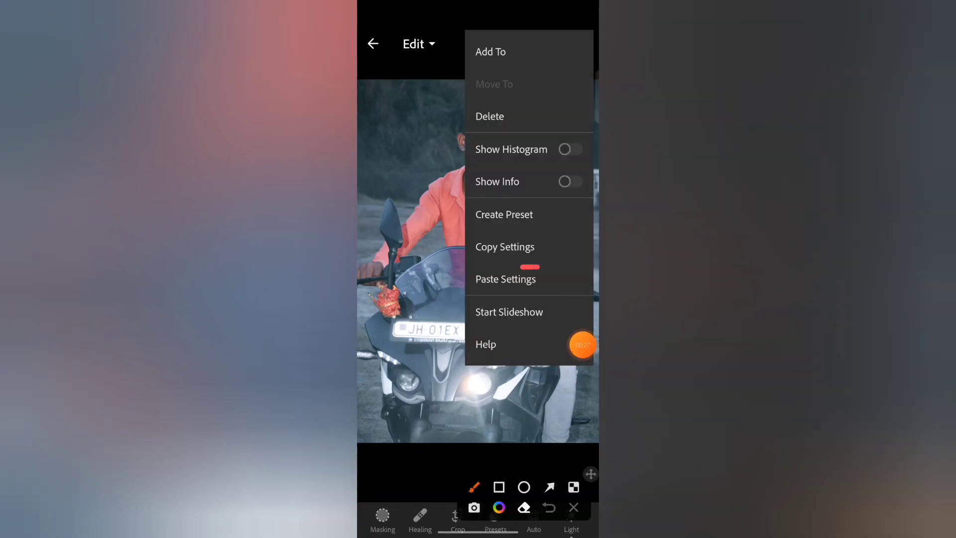
{"action": "left_click", "coordinate": [573, 507]}
{"action": "left_click", "coordinate": [505, 279]}
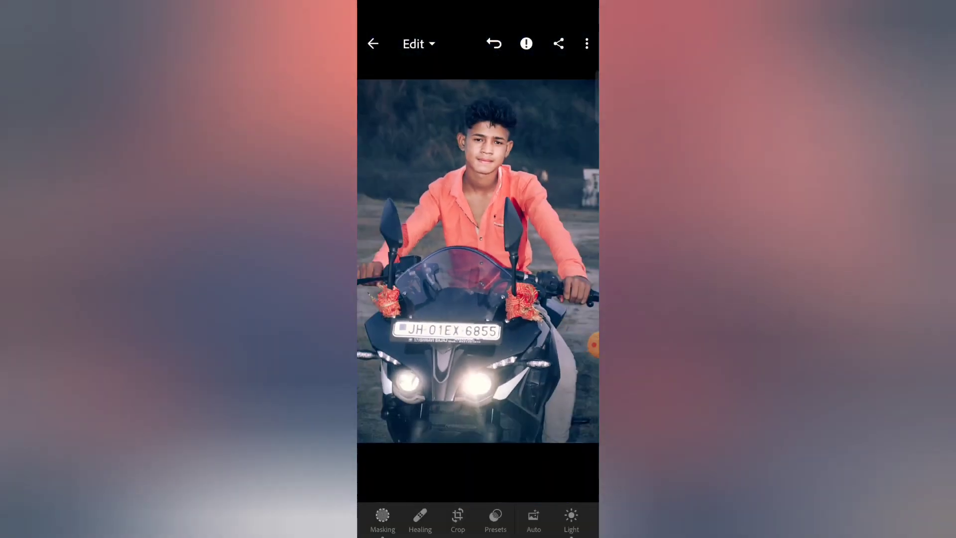
{"action": "left_click", "coordinate": [559, 44]}
Step: Send the edited photo to SketchBook and show the brush library with Smudge Round Bristle Brush selected
{"action": "left_click", "coordinate": [413, 324]}
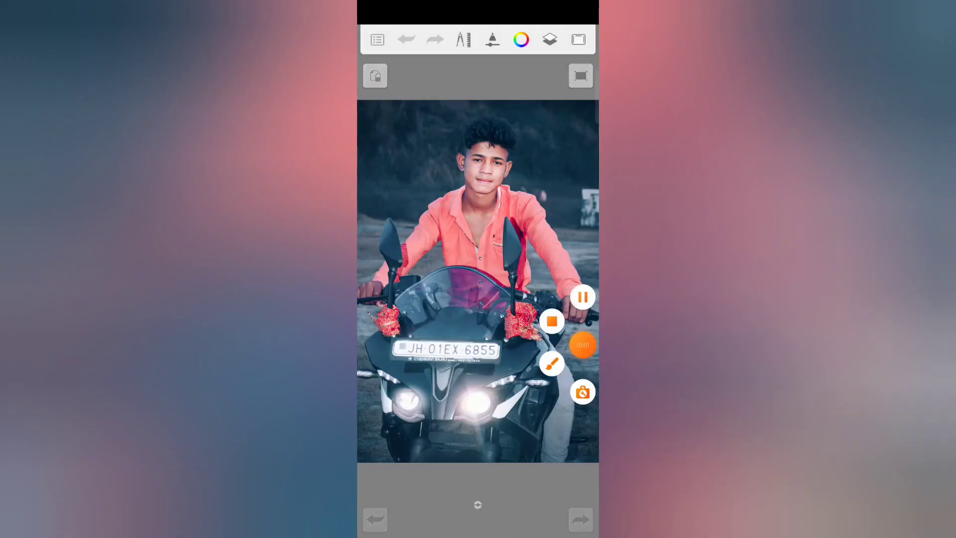
{"action": "left_click", "coordinate": [552, 363]}
{"action": "left_click", "coordinate": [550, 487]}
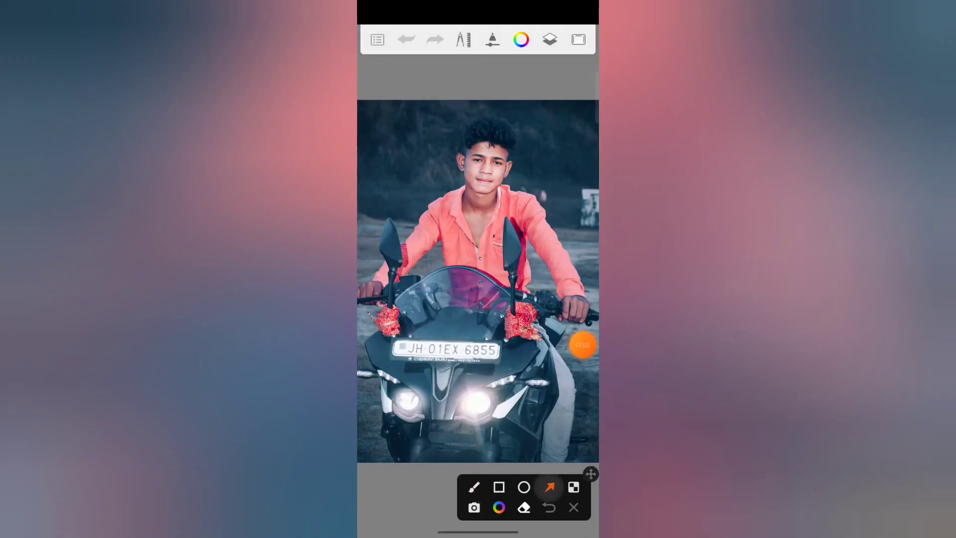
{"action": "left_click_drag", "start_coordinate": [464, 103], "coordinate": [481, 49]}
{"action": "left_click", "coordinate": [574, 507]}
{"action": "left_click", "coordinate": [492, 40]}
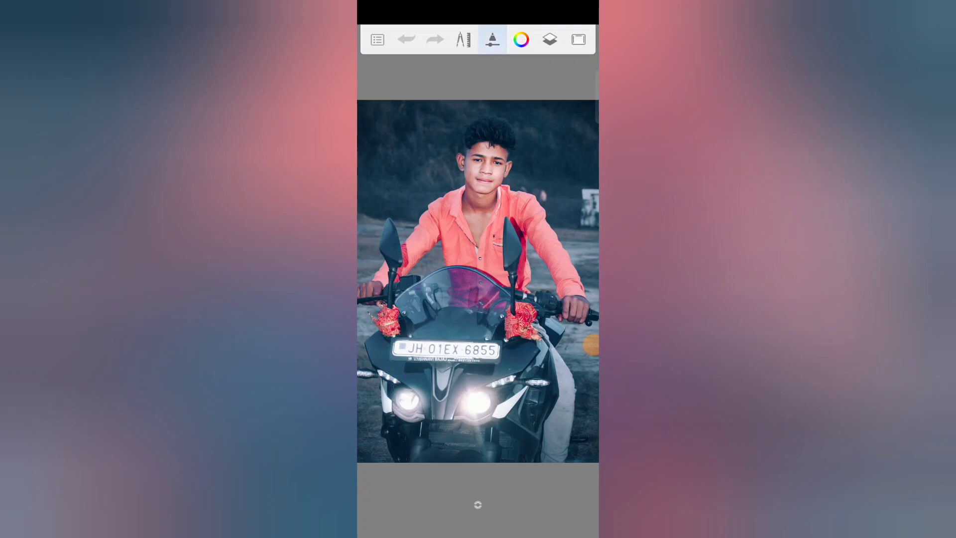
{"action": "left_click", "coordinate": [590, 344]}
Step: Bring up the adjustable settings of the Smudge Round Bristle Brush
{"action": "left_click", "coordinate": [551, 363]}
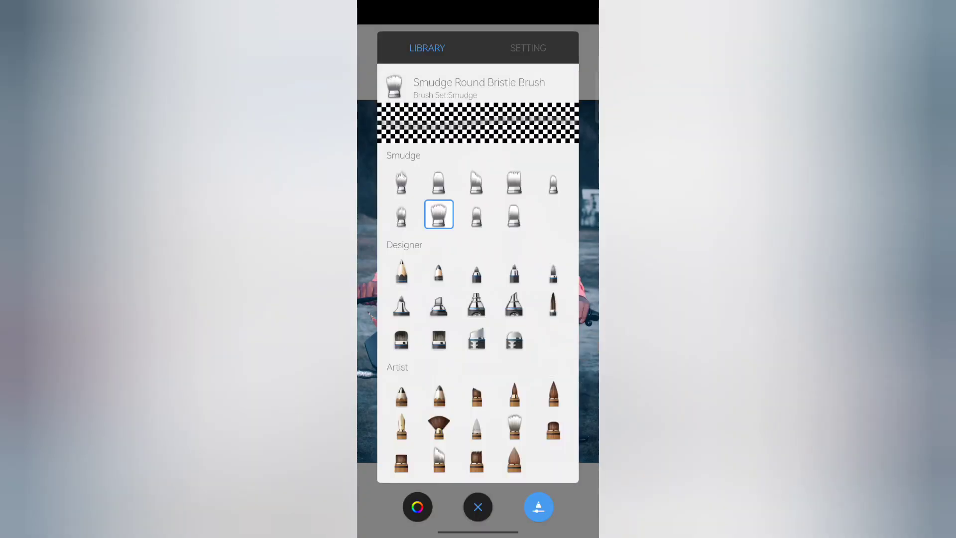
{"action": "mouse_move", "coordinate": [453, 198]}
{"action": "left_mouse_down"}
{"action": "mouse_move", "coordinate": [444, 237]}
{"action": "mouse_move", "coordinate": [439, 205]}
{"action": "mouse_move", "coordinate": [531, 61]}
{"action": "left_mouse_up"}
{"action": "left_click", "coordinate": [550, 487]}
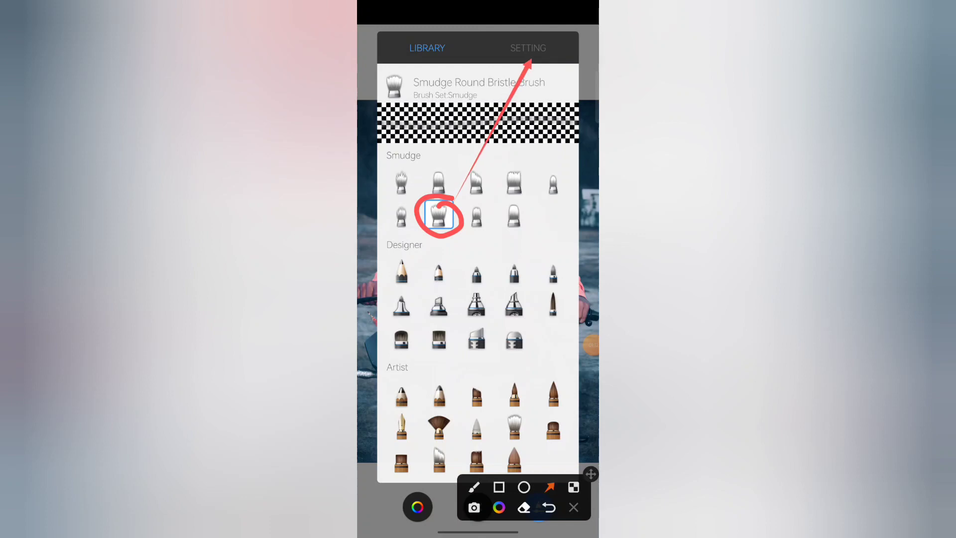
{"action": "left_click", "coordinate": [573, 507]}
{"action": "left_click", "coordinate": [528, 48]}
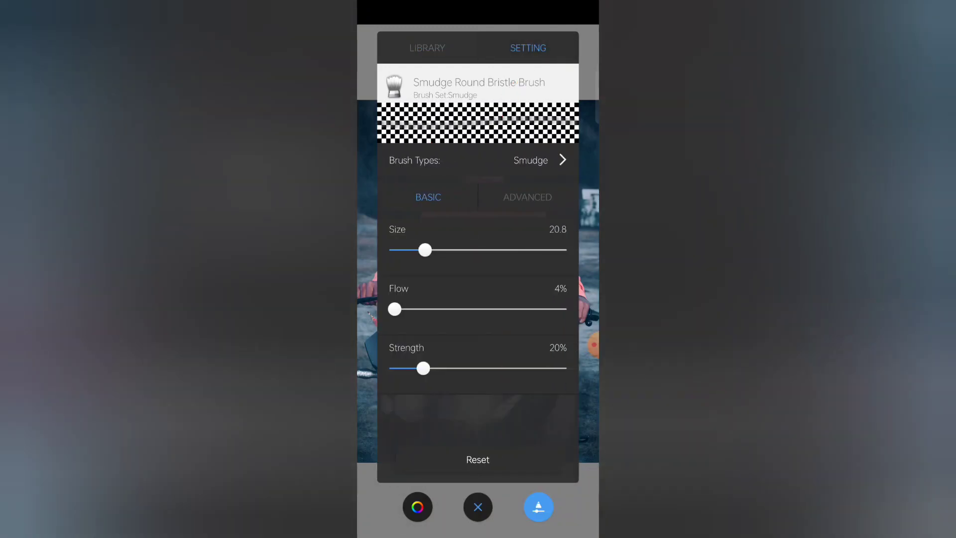
{"action": "left_click", "coordinate": [592, 345]}
{"action": "left_click", "coordinate": [551, 363]}
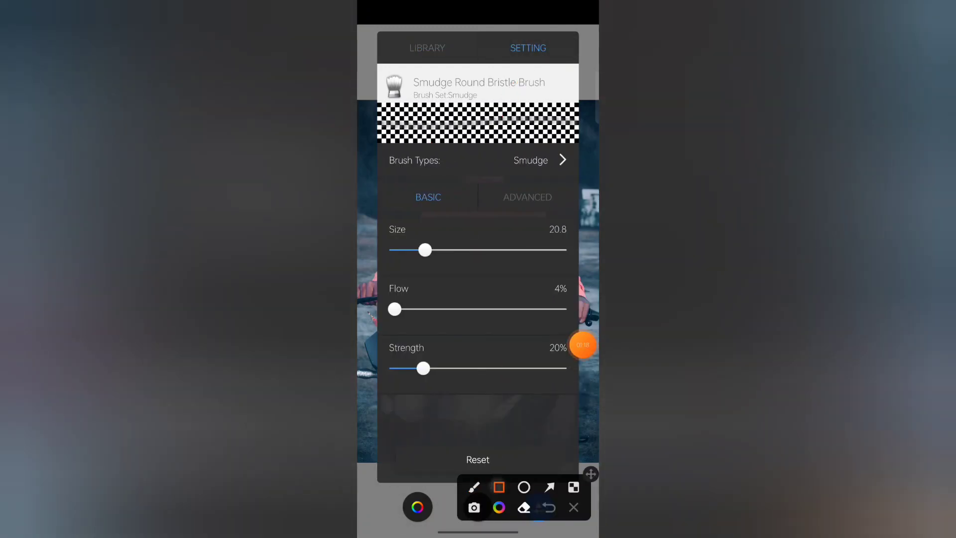
Step: Set the smudge brush size to 36.0, keeping flow 4% and strength 20%
{"action": "mouse_move", "coordinate": [531, 219]}
{"action": "left_mouse_down"}
{"action": "mouse_move", "coordinate": [581, 337]}
{"action": "mouse_move", "coordinate": [582, 388]}
{"action": "left_mouse_up"}
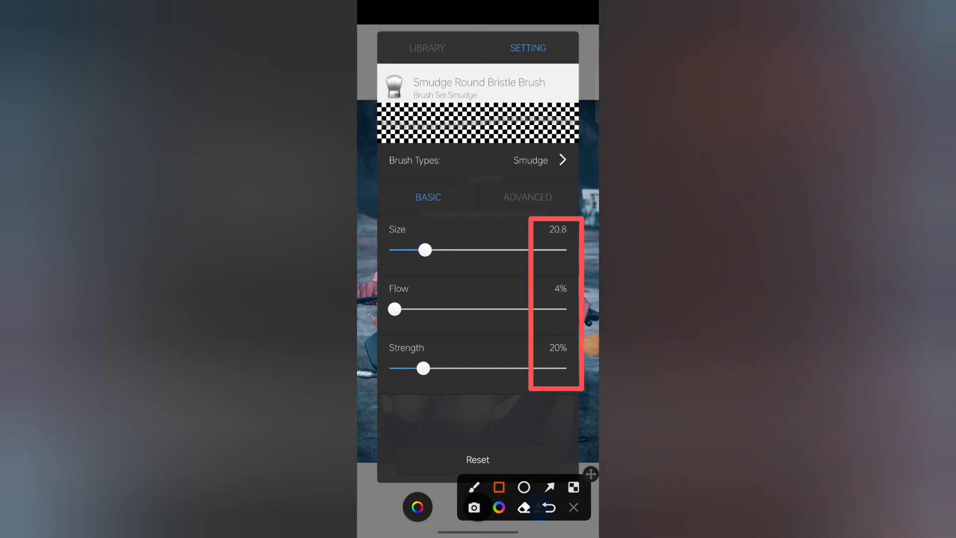
{"action": "left_click", "coordinate": [474, 487]}
{"action": "mouse_move", "coordinate": [546, 134]}
{"action": "left_mouse_down"}
{"action": "mouse_move", "coordinate": [523, 183]}
{"action": "mouse_move", "coordinate": [548, 127]}
{"action": "left_mouse_up"}
{"action": "left_click", "coordinate": [549, 507]}
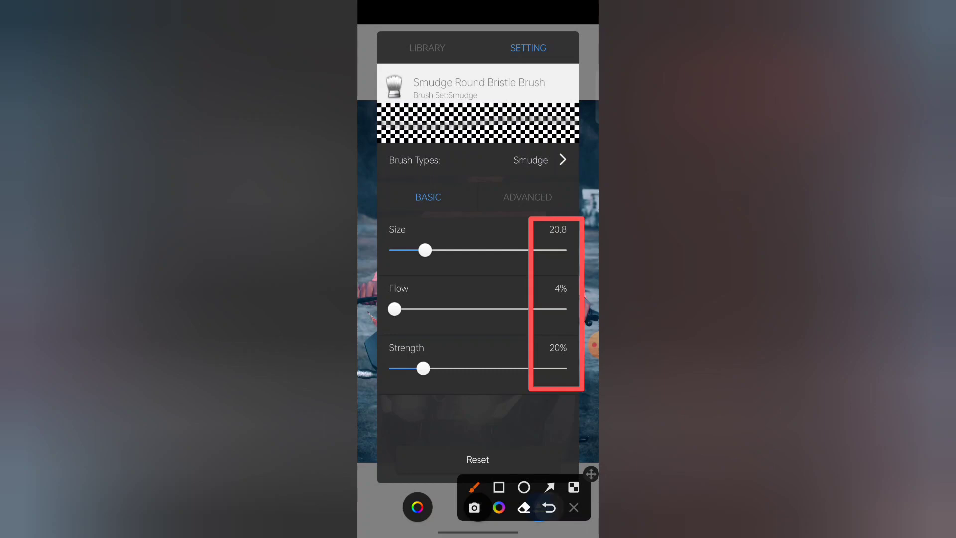
{"action": "left_click", "coordinate": [573, 507]}
{"action": "left_click_drag", "start_coordinate": [425, 251], "coordinate": [452, 250]}
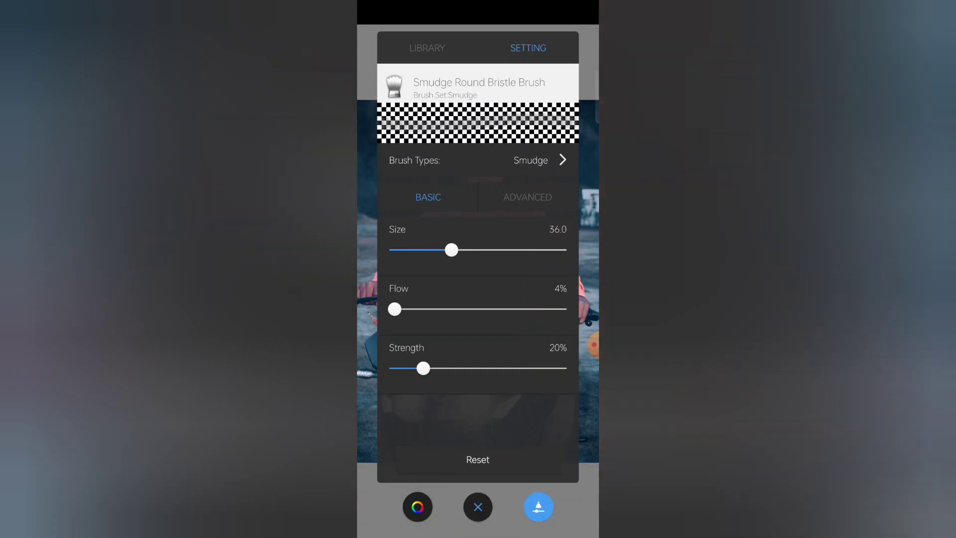
{"action": "left_click", "coordinate": [538, 507]}
Step: Zoom into the face and reduce the smudge brush size slightly
{"action": "scroll", "coordinate": [498, 224], "scroll_direction": "up", "scroll_amount": 3}
{"action": "scroll", "coordinate": [498, 224], "scroll_direction": "up", "scroll_amount": 3}
{"action": "scroll", "coordinate": [498, 225], "scroll_direction": "up", "scroll_amount": 2}
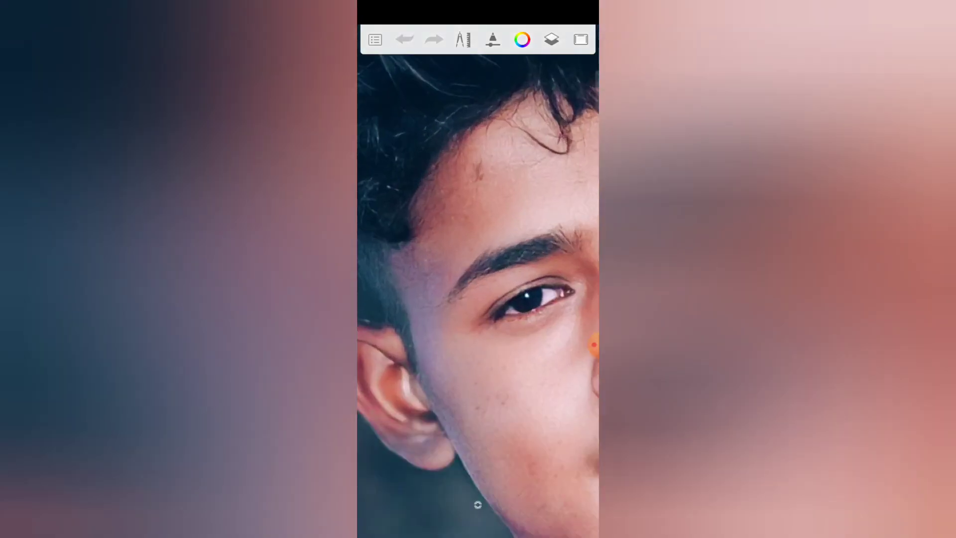
{"action": "scroll", "coordinate": [478, 293], "scroll_direction": "up", "scroll_amount": 2}
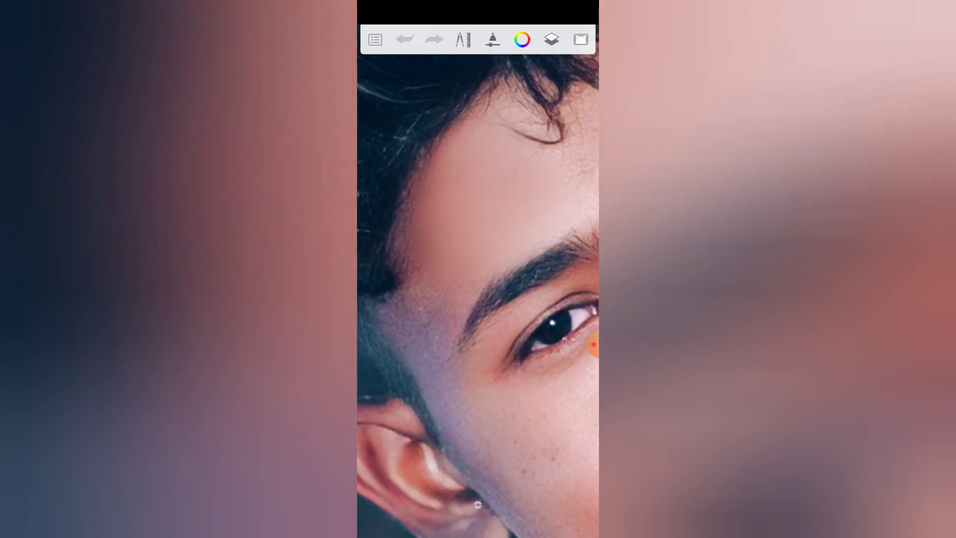
{"action": "scroll", "coordinate": [478, 294], "scroll_direction": "down", "scroll_amount": 1}
{"action": "scroll", "coordinate": [478, 294], "scroll_direction": "down", "scroll_amount": 1}
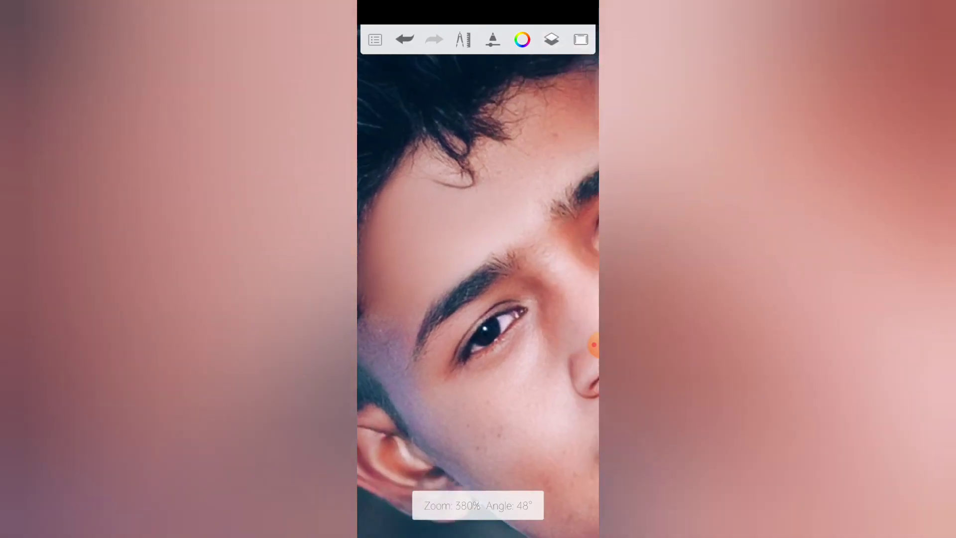
{"action": "left_click", "coordinate": [492, 39]}
{"action": "left_click_drag", "start_coordinate": [450, 250], "coordinate": [444, 250]}
{"action": "left_click", "coordinate": [538, 508]}
Step: Smudge the cheek skin to soften it
{"action": "scroll", "coordinate": [478, 293], "scroll_direction": "up", "scroll_amount": 2}
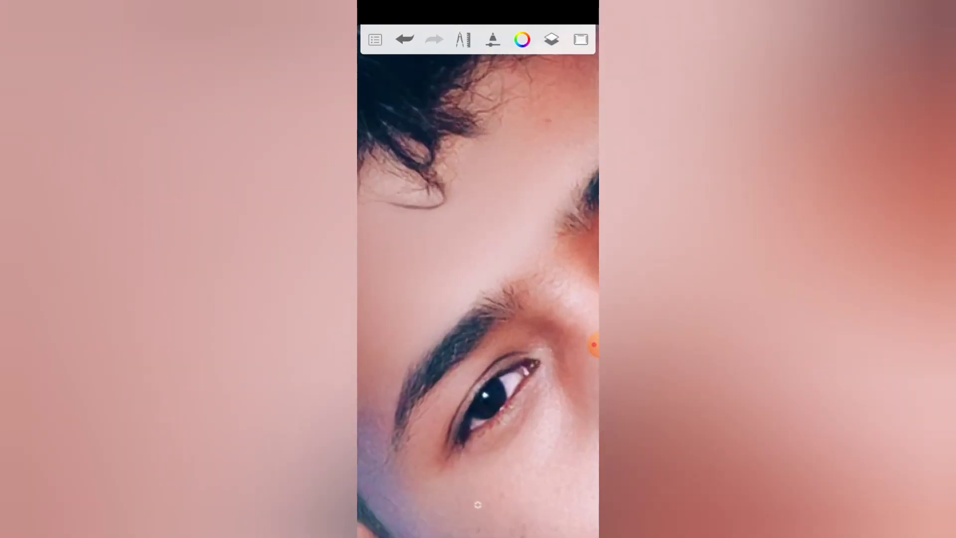
{"action": "scroll", "coordinate": [478, 294], "scroll_direction": "down", "scroll_amount": 1}
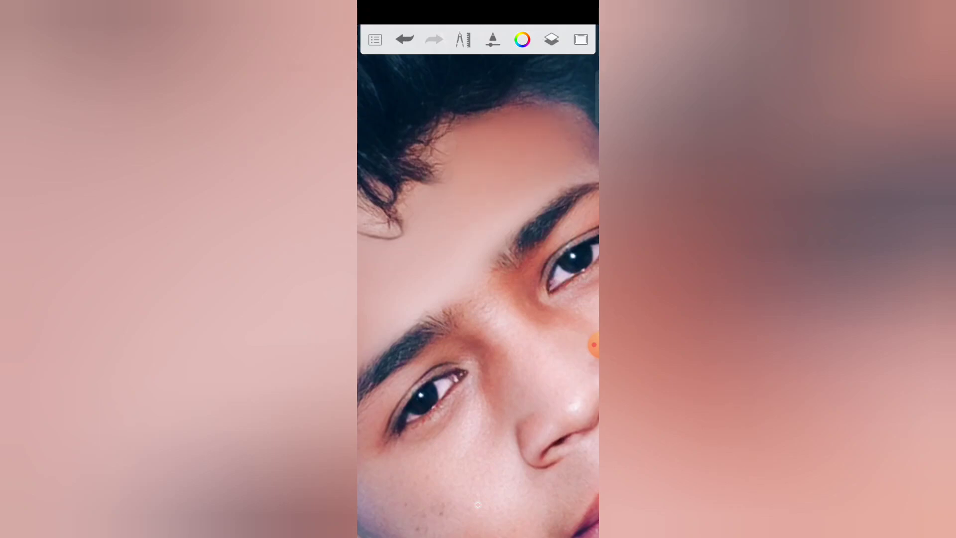
{"action": "scroll", "coordinate": [478, 294], "scroll_direction": "up", "scroll_amount": 2}
{"action": "scroll", "coordinate": [479, 294], "scroll_direction": "down", "scroll_amount": 2}
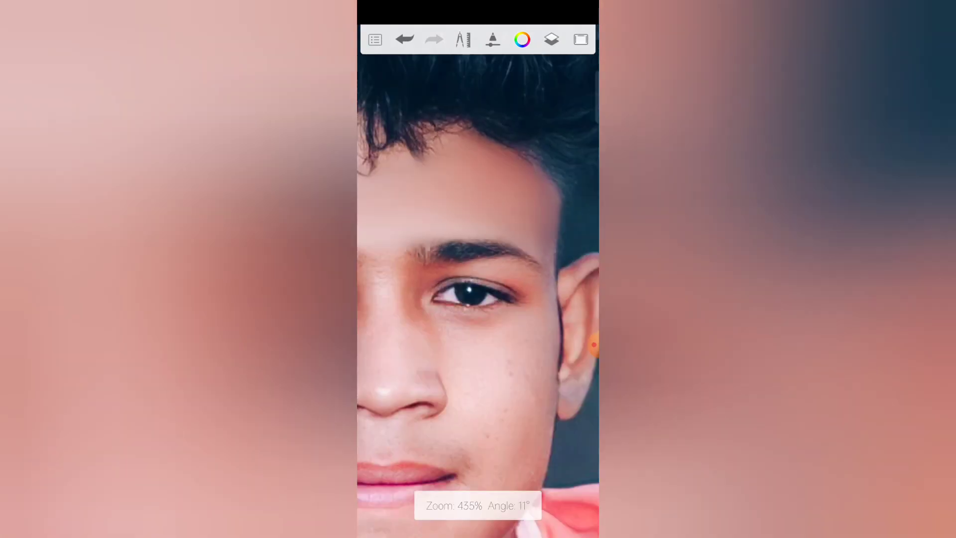
{"action": "scroll", "coordinate": [478, 294], "scroll_direction": "up", "scroll_amount": 2}
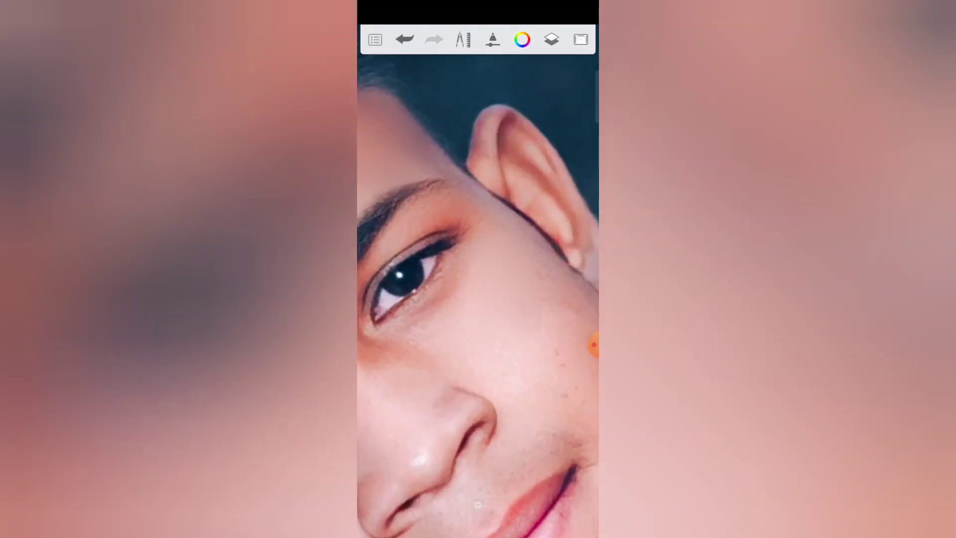
{"action": "scroll", "coordinate": [478, 294], "scroll_direction": "down", "scroll_amount": 1}
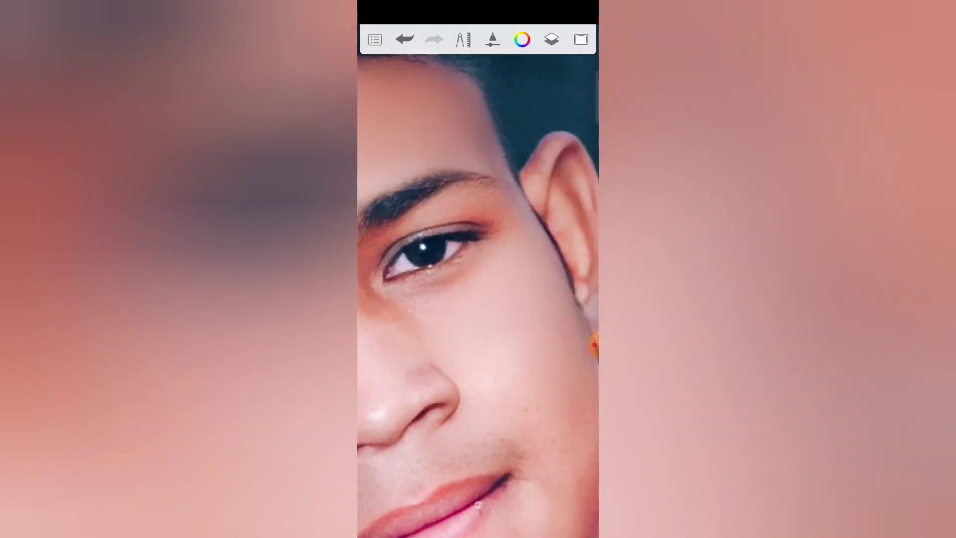
{"action": "scroll", "coordinate": [479, 294], "scroll_direction": "down", "scroll_amount": 1}
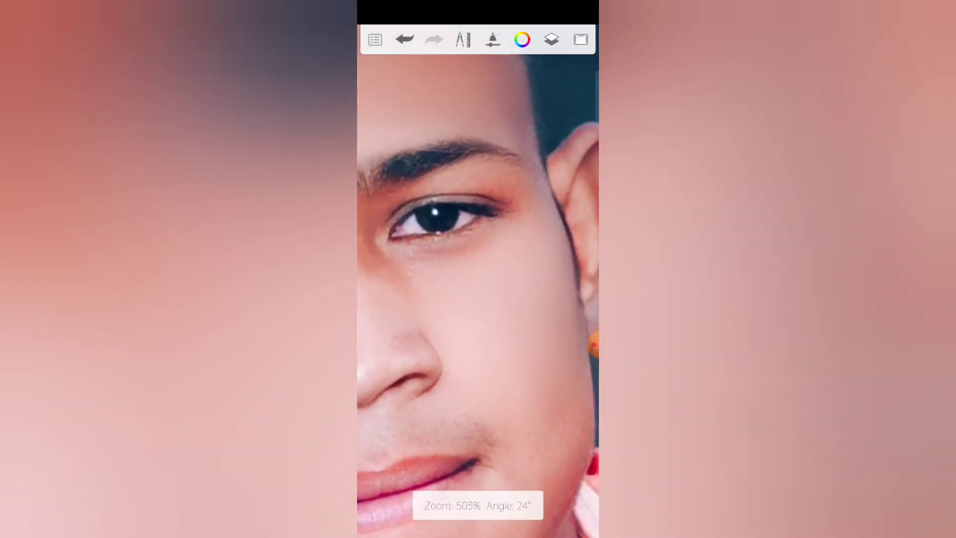
{"action": "scroll", "coordinate": [478, 294], "scroll_direction": "down", "scroll_amount": 1}
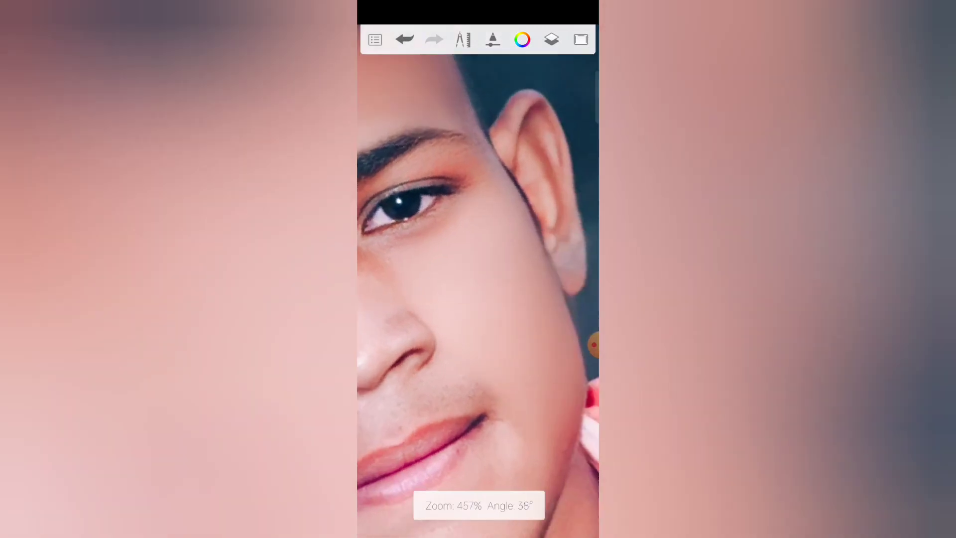
{"action": "scroll", "coordinate": [478, 294], "scroll_direction": "down", "scroll_amount": 1}
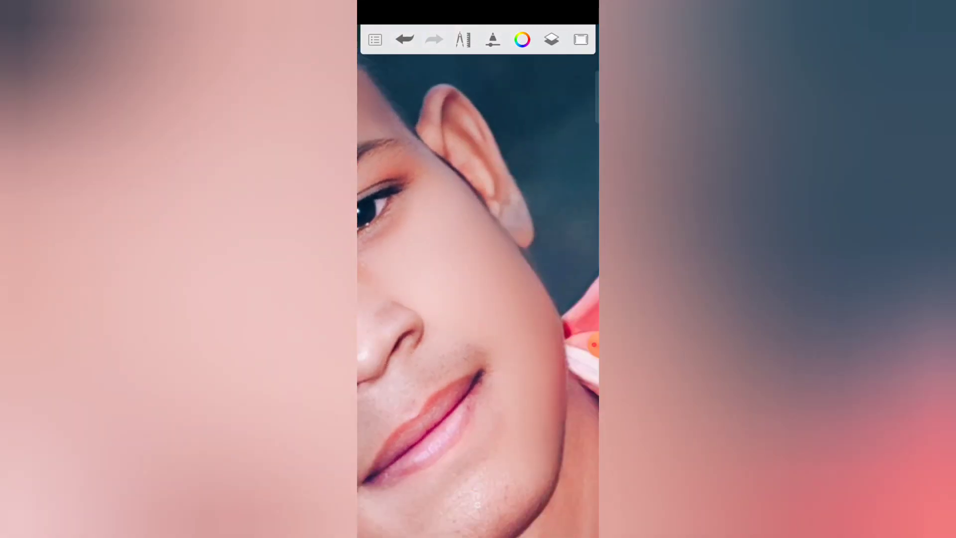
{"action": "scroll", "coordinate": [478, 294], "scroll_direction": "down", "scroll_amount": 1}
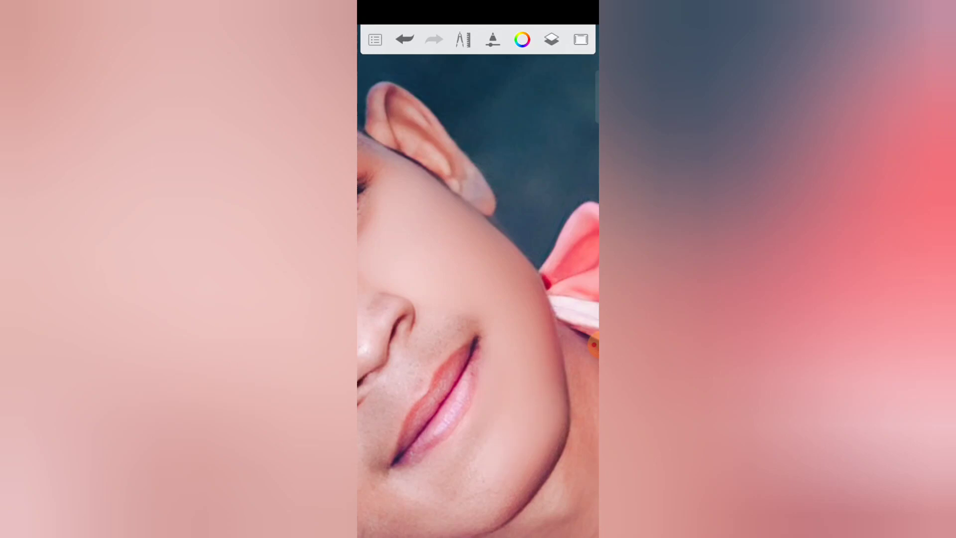
{"action": "scroll", "coordinate": [478, 294], "scroll_direction": "up", "scroll_amount": 1}
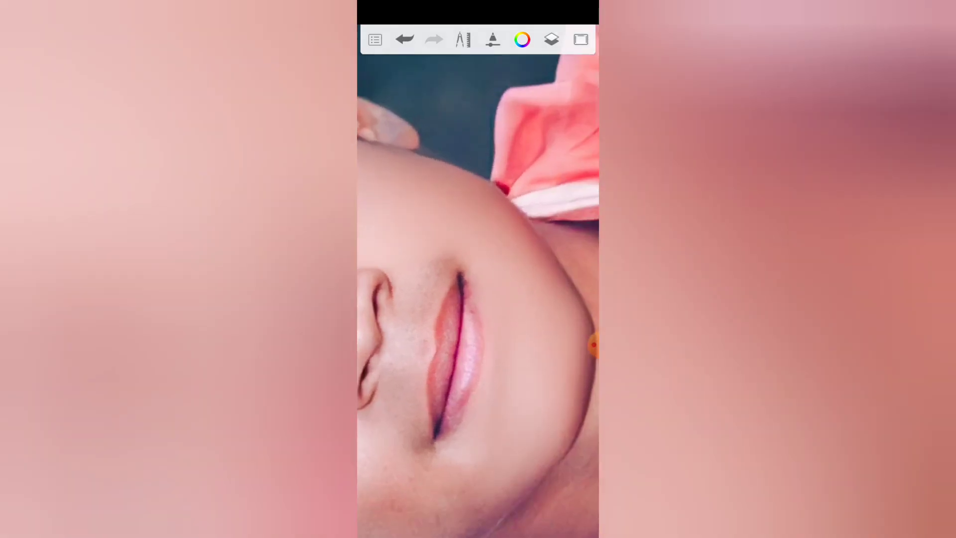
{"action": "scroll", "coordinate": [478, 294], "scroll_direction": "down", "scroll_amount": 1}
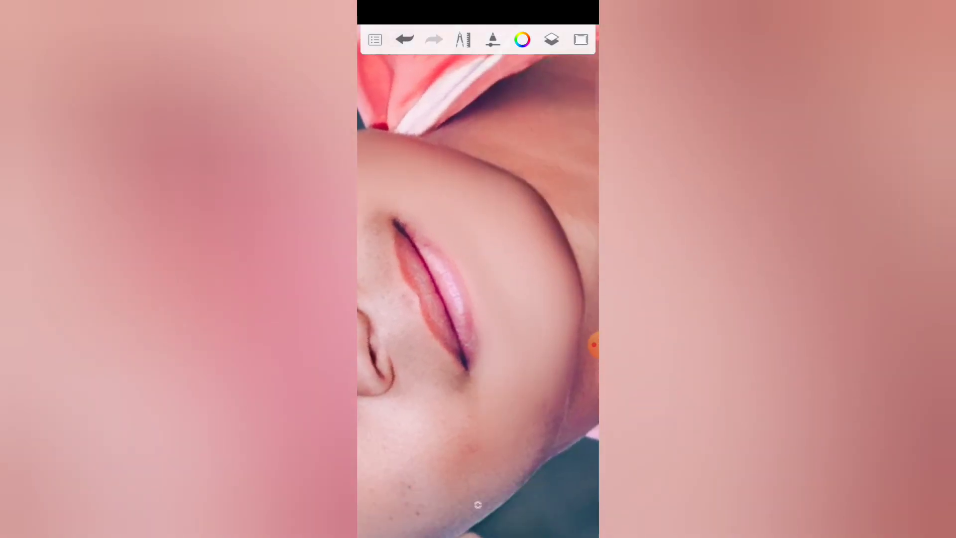
Step: Smooth the skin just below the mouth corner
{"action": "left_click_drag", "start_coordinate": [456, 384], "coordinate": [471, 396]}
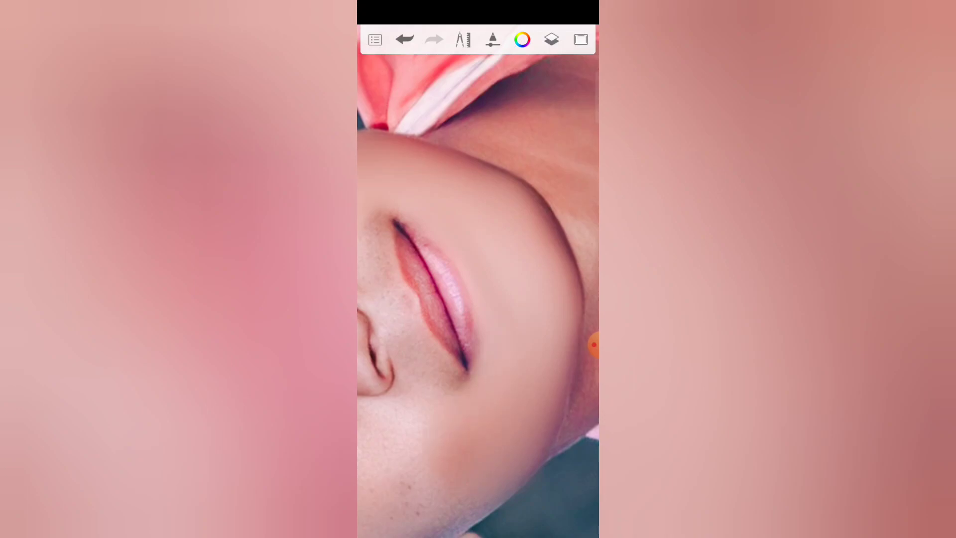
{"action": "scroll", "coordinate": [478, 294], "scroll_direction": "down", "scroll_amount": 3}
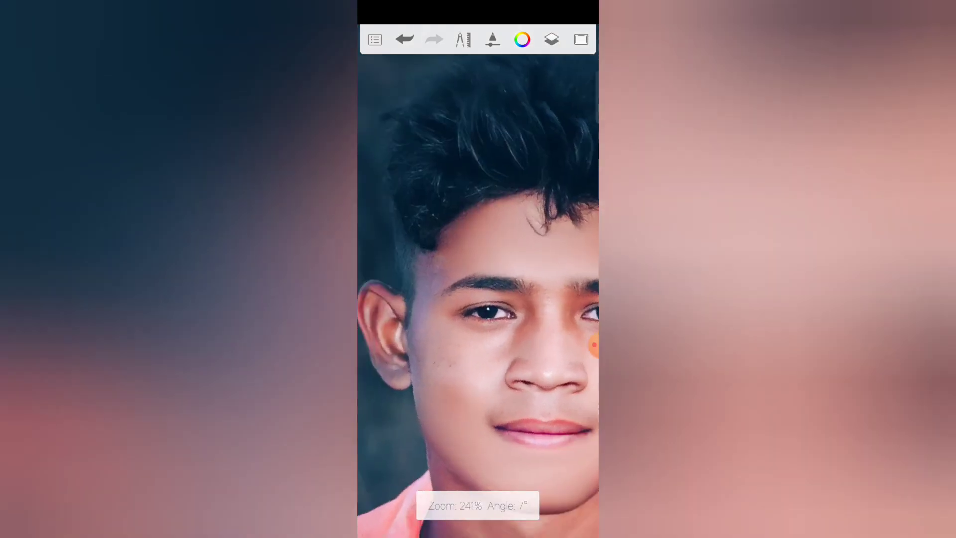
{"action": "scroll", "coordinate": [478, 294], "scroll_direction": "up", "scroll_amount": 3}
{"action": "scroll", "coordinate": [478, 294], "scroll_direction": "down", "scroll_amount": 1}
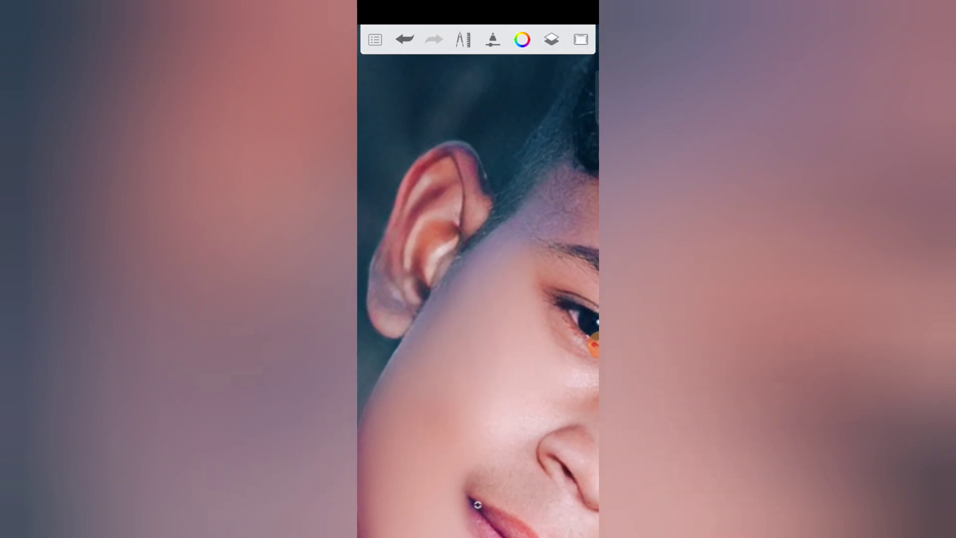
{"action": "scroll", "coordinate": [477, 505], "scroll_direction": "up", "scroll_amount": 2}
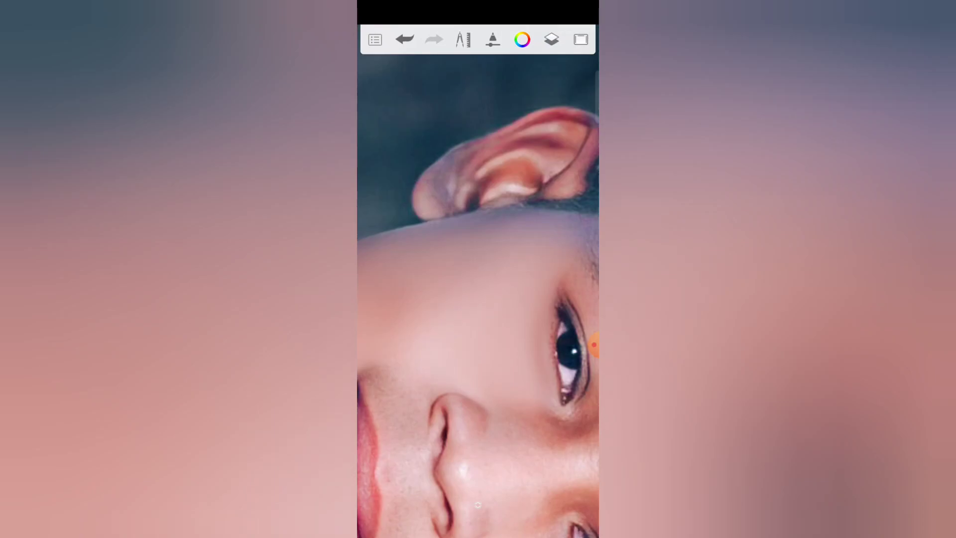
{"action": "scroll", "coordinate": [477, 505], "scroll_direction": "up", "scroll_amount": 2}
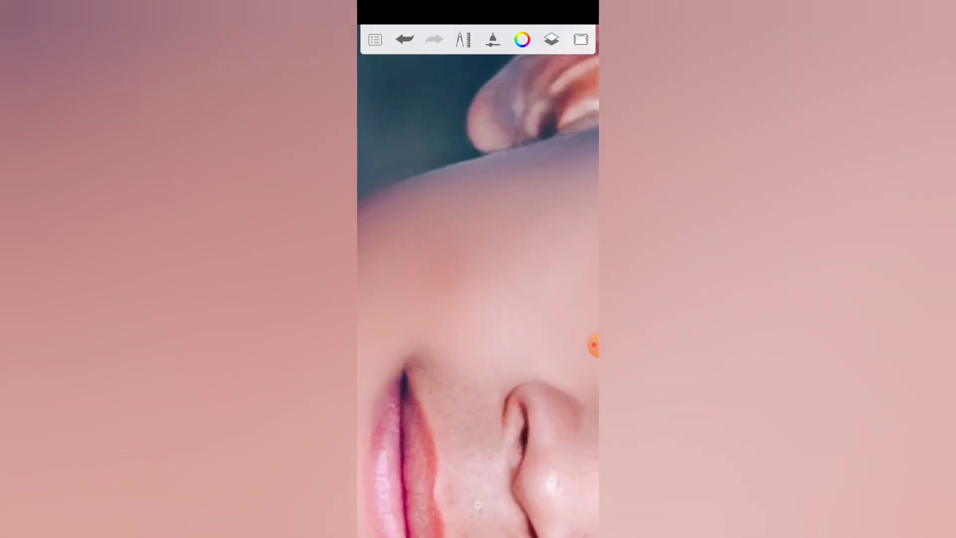
{"action": "scroll", "coordinate": [477, 505], "scroll_direction": "down", "scroll_amount": 3}
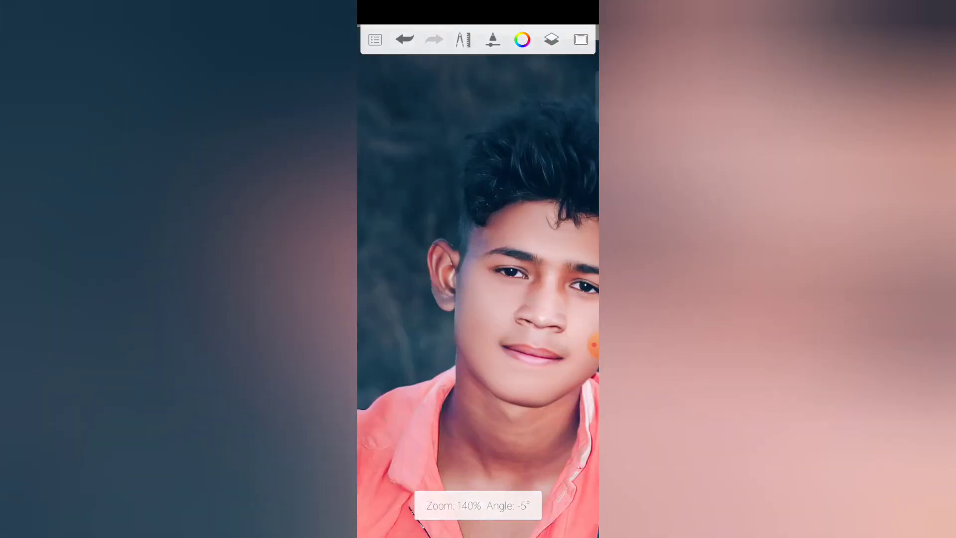
{"action": "scroll", "coordinate": [477, 505], "scroll_direction": "up", "scroll_amount": 3}
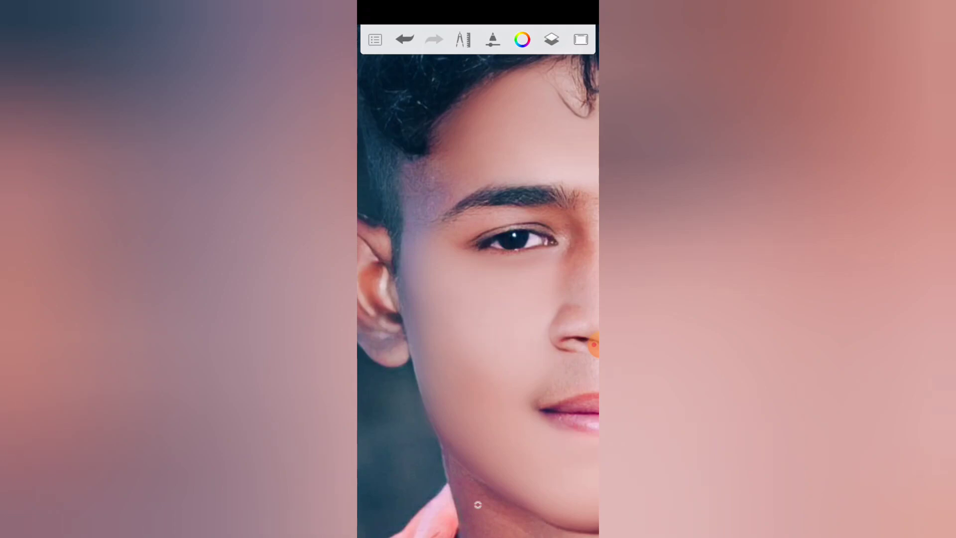
{"action": "scroll", "coordinate": [478, 505], "scroll_direction": "down", "scroll_amount": 3}
Step: Make the smudge brush slightly smaller for finer areas
{"action": "left_click", "coordinate": [493, 40]}
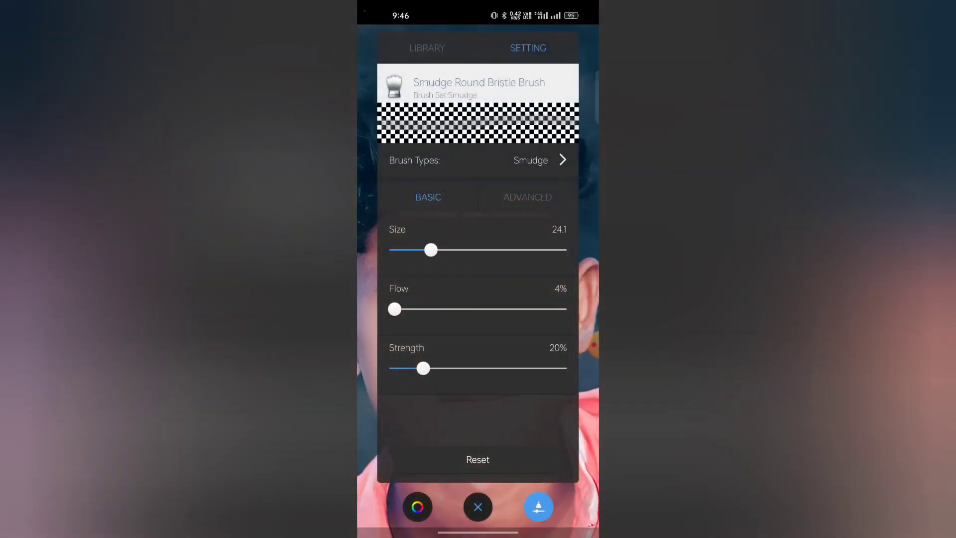
{"action": "left_click_drag", "start_coordinate": [430, 250], "coordinate": [427, 250]}
{"action": "left_click", "coordinate": [478, 507]}
{"action": "scroll", "coordinate": [477, 505], "scroll_direction": "up", "scroll_amount": 3}
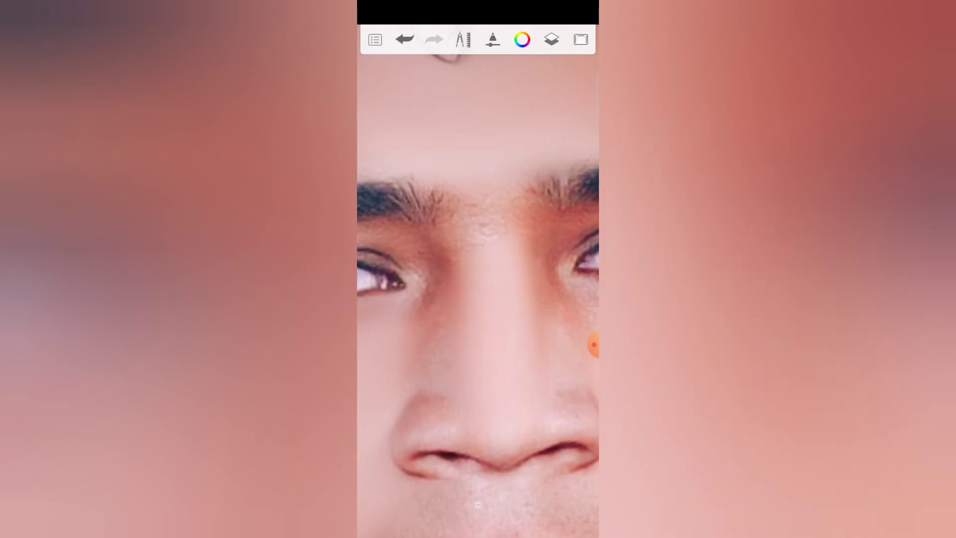
{"action": "scroll", "coordinate": [477, 505], "scroll_direction": "up", "scroll_amount": 3}
{"action": "left_click", "coordinate": [493, 39]}
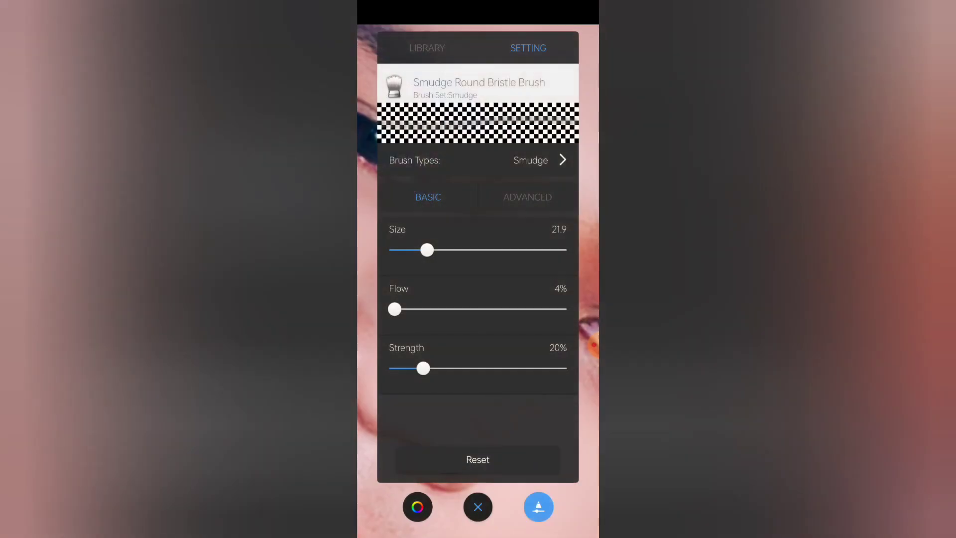
{"action": "left_click", "coordinate": [478, 507]}
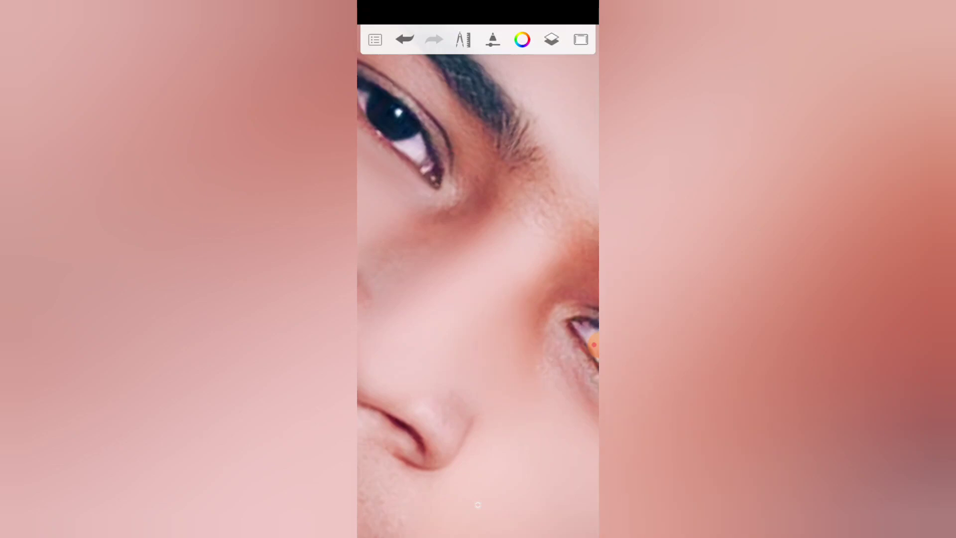
Step: Smooth skin around the eyes and nose, then lower brush size from 20.4 to 16.1
{"action": "scroll", "coordinate": [477, 505], "scroll_direction": "down", "scroll_amount": 1}
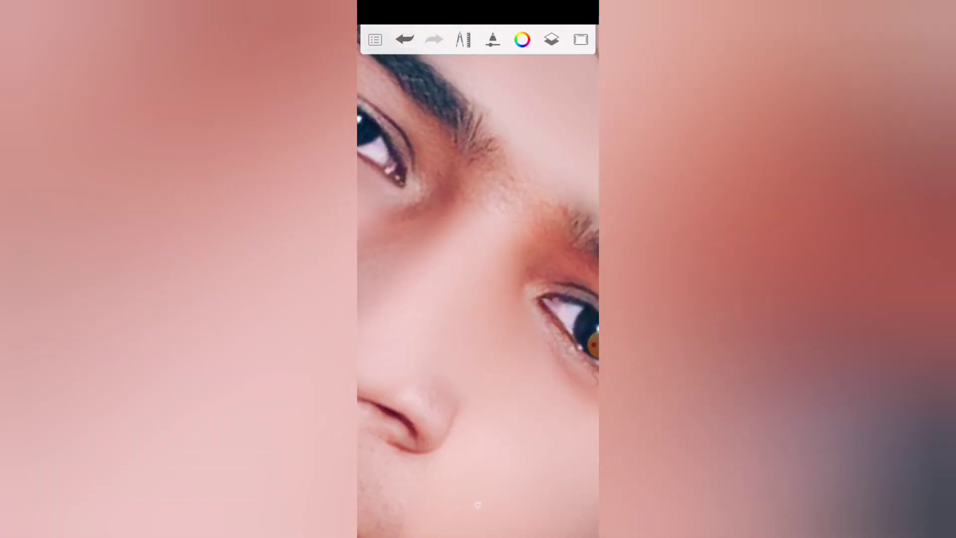
{"action": "scroll", "coordinate": [478, 505], "scroll_direction": "down", "scroll_amount": 2}
{"action": "scroll", "coordinate": [477, 506], "scroll_direction": "up", "scroll_amount": 3}
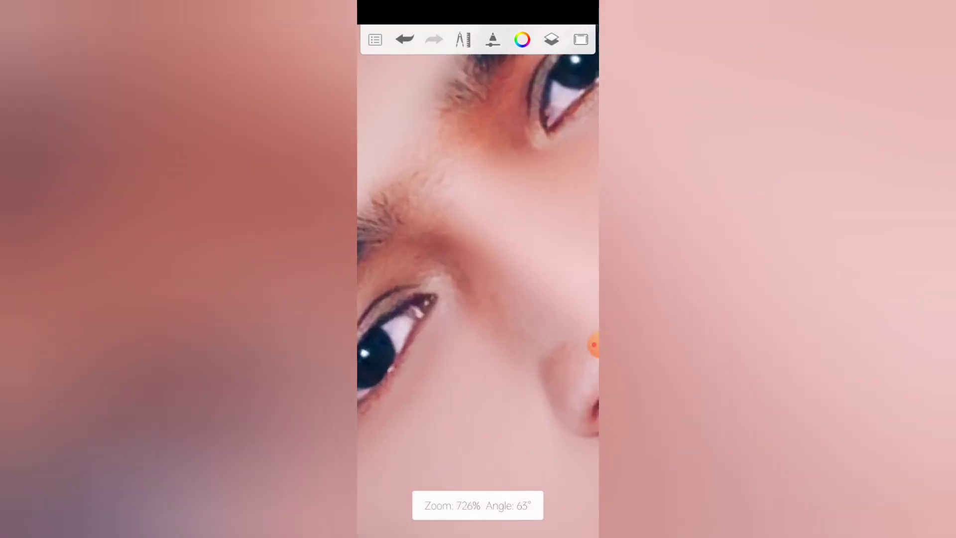
{"action": "scroll", "coordinate": [478, 505], "scroll_direction": "up", "scroll_amount": 1}
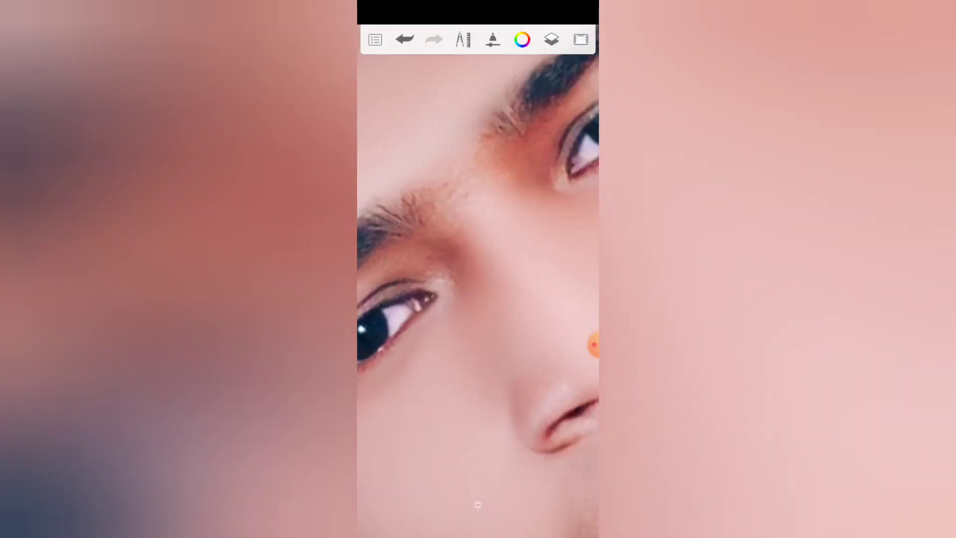
{"action": "scroll", "coordinate": [477, 505], "scroll_direction": "down", "scroll_amount": 2}
{"action": "left_click", "coordinate": [477, 505]}
{"action": "left_click_drag", "start_coordinate": [434, 250], "coordinate": [421, 250]}
{"action": "left_click", "coordinate": [478, 508]}
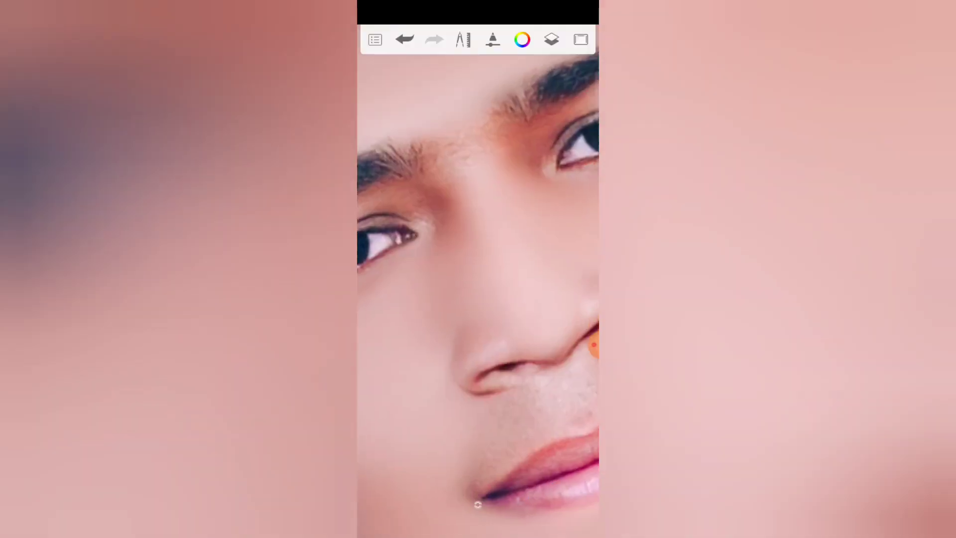
{"action": "scroll", "coordinate": [478, 505], "scroll_direction": "up", "scroll_amount": 3}
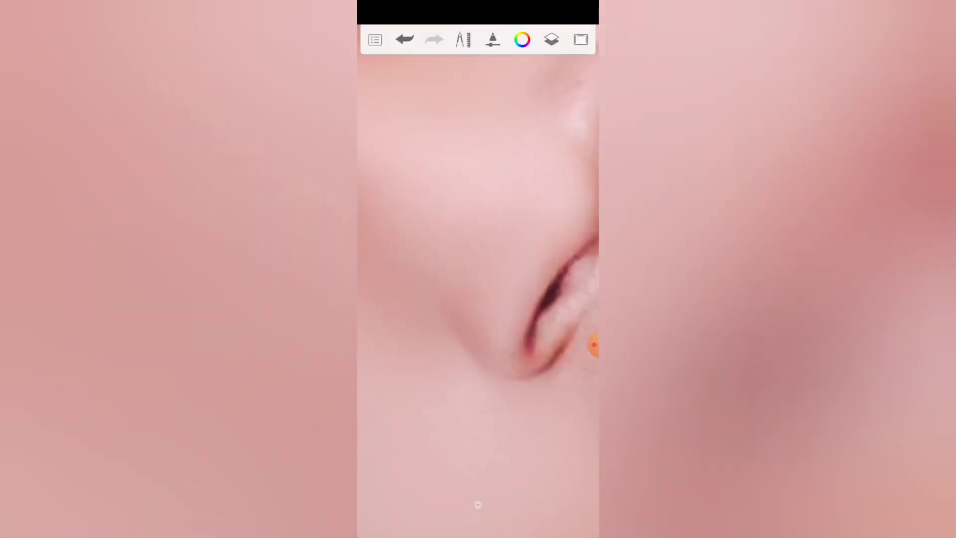
Step: Zoom into the nose and lips and smudge the nostril and upper-lip skin smooth
{"action": "scroll", "coordinate": [477, 505], "scroll_direction": "up", "scroll_amount": 2}
{"action": "scroll", "coordinate": [478, 505], "scroll_direction": "up", "scroll_amount": 2}
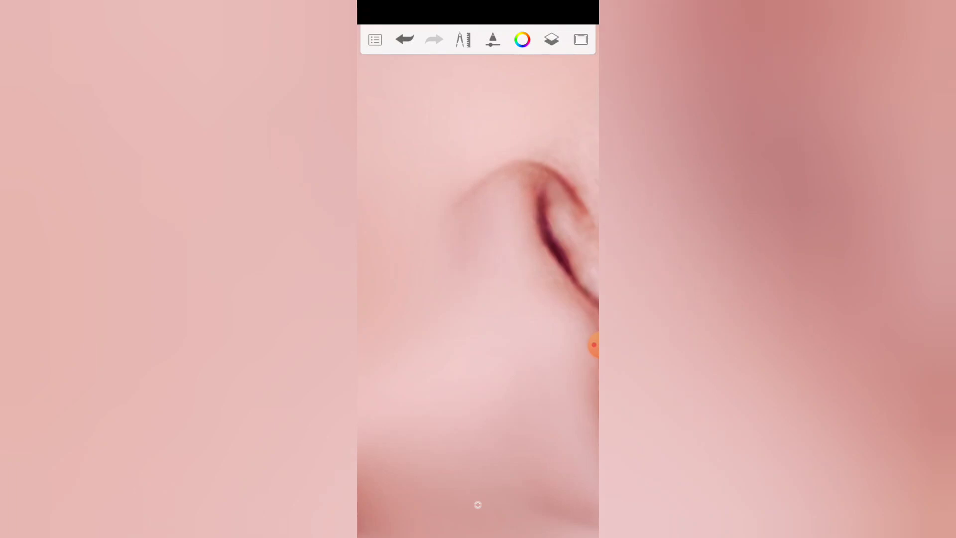
{"action": "scroll", "coordinate": [478, 505], "scroll_direction": "down", "scroll_amount": 2}
{"action": "scroll", "coordinate": [477, 505], "scroll_direction": "down", "scroll_amount": 3}
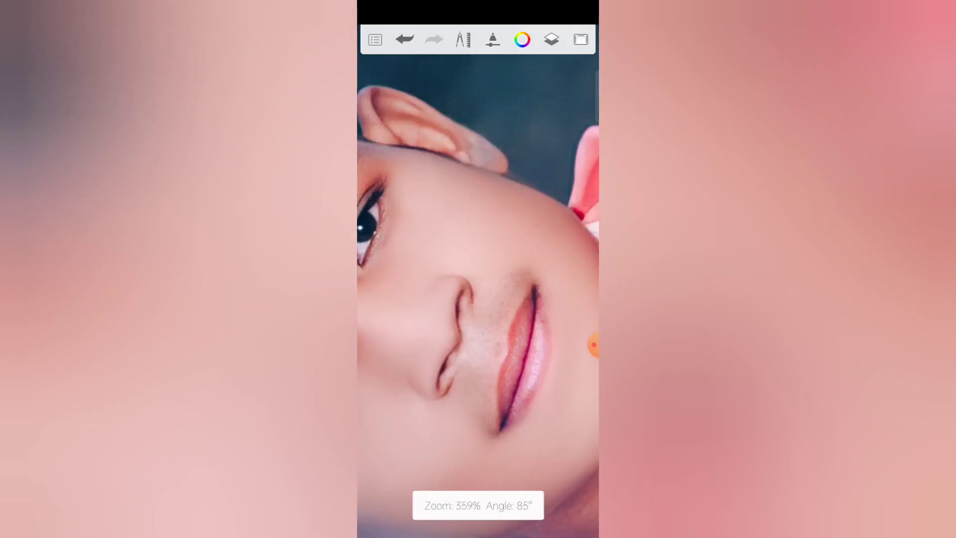
{"action": "scroll", "coordinate": [478, 505], "scroll_direction": "up", "scroll_amount": 3}
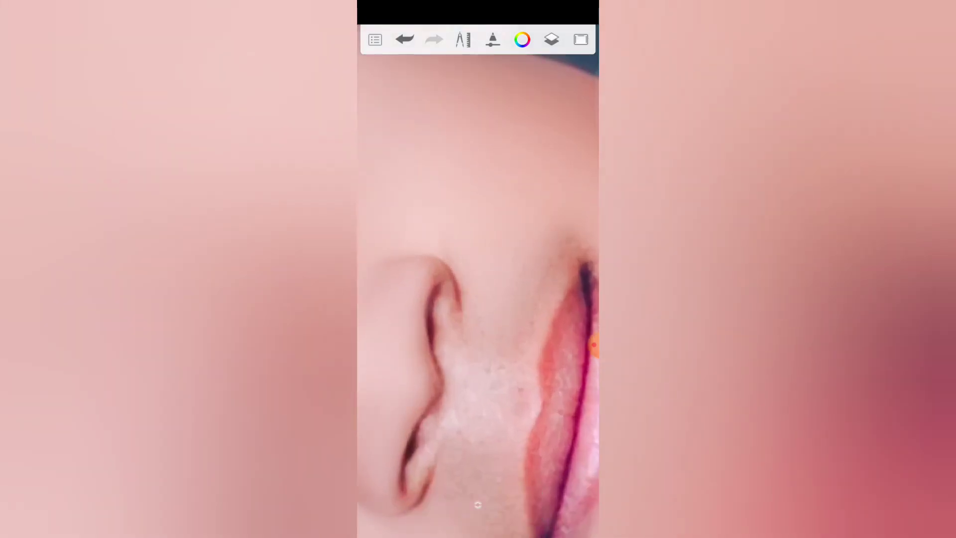
{"action": "scroll", "coordinate": [477, 505], "scroll_direction": "down", "scroll_amount": 2}
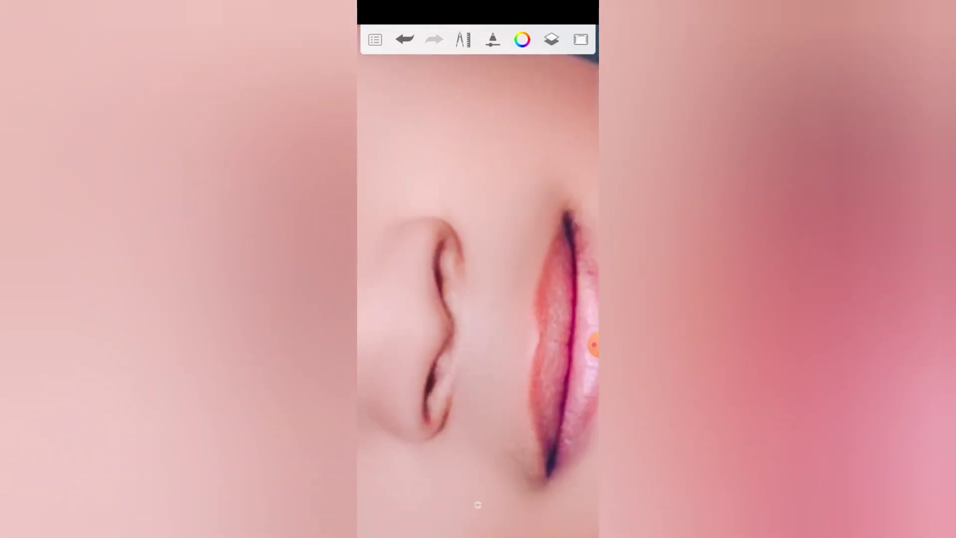
{"action": "scroll", "coordinate": [478, 505], "scroll_direction": "down", "scroll_amount": 2}
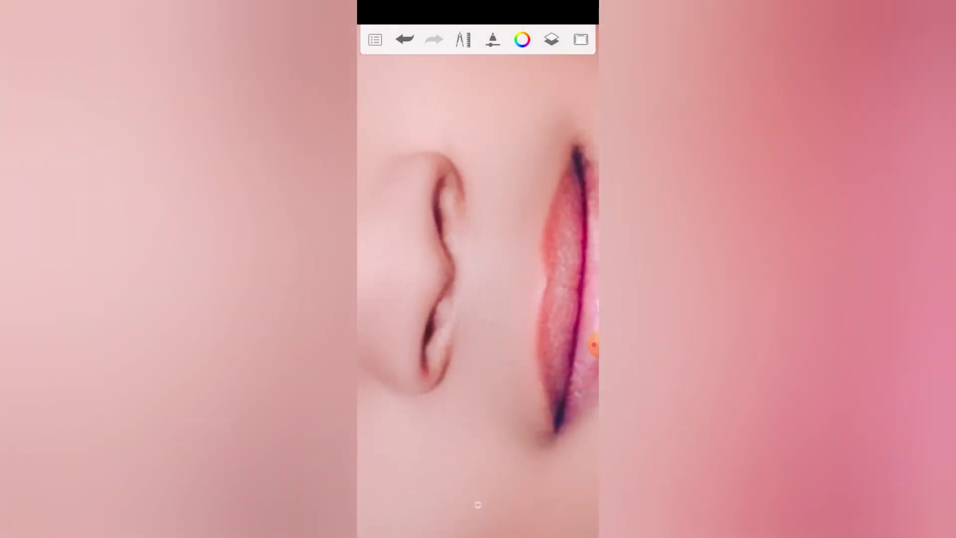
{"action": "scroll", "coordinate": [478, 505], "scroll_direction": "down", "scroll_amount": 2}
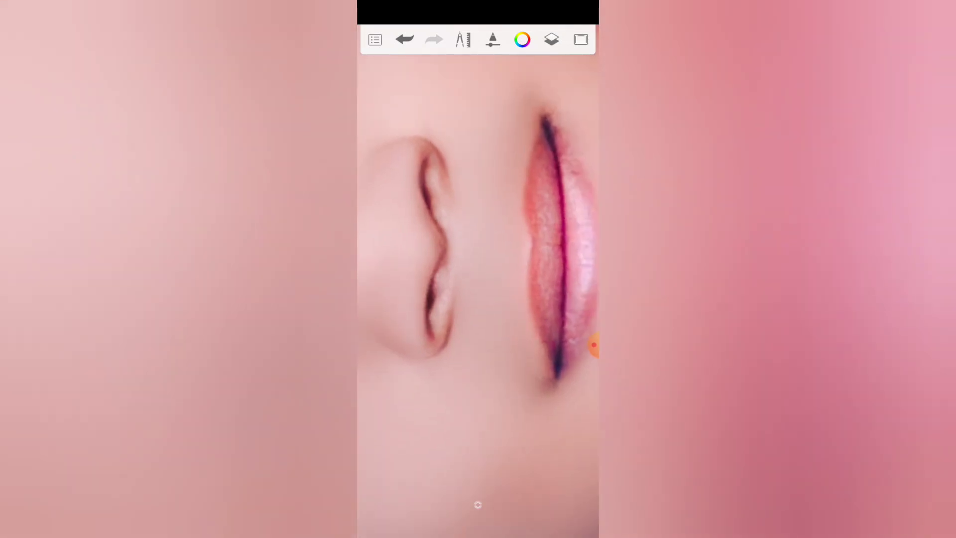
{"action": "scroll", "coordinate": [478, 299], "scroll_direction": "down", "scroll_amount": 2}
{"action": "scroll", "coordinate": [478, 299], "scroll_direction": "down", "scroll_amount": 1}
{"action": "scroll", "coordinate": [478, 299], "scroll_direction": "down", "scroll_amount": 1}
Step: Zoom toward the eye and check the smudge brush settings (Flow 4%, Strength 20%)
{"action": "scroll", "coordinate": [478, 299], "scroll_direction": "down", "scroll_amount": 1}
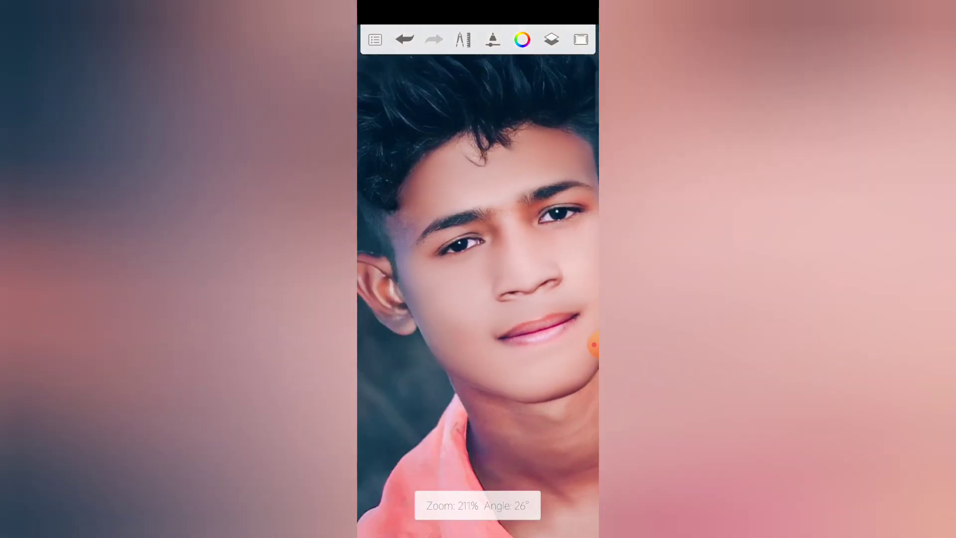
{"action": "scroll", "coordinate": [478, 299], "scroll_direction": "up", "scroll_amount": 2}
{"action": "scroll", "coordinate": [478, 299], "scroll_direction": "up", "scroll_amount": 2}
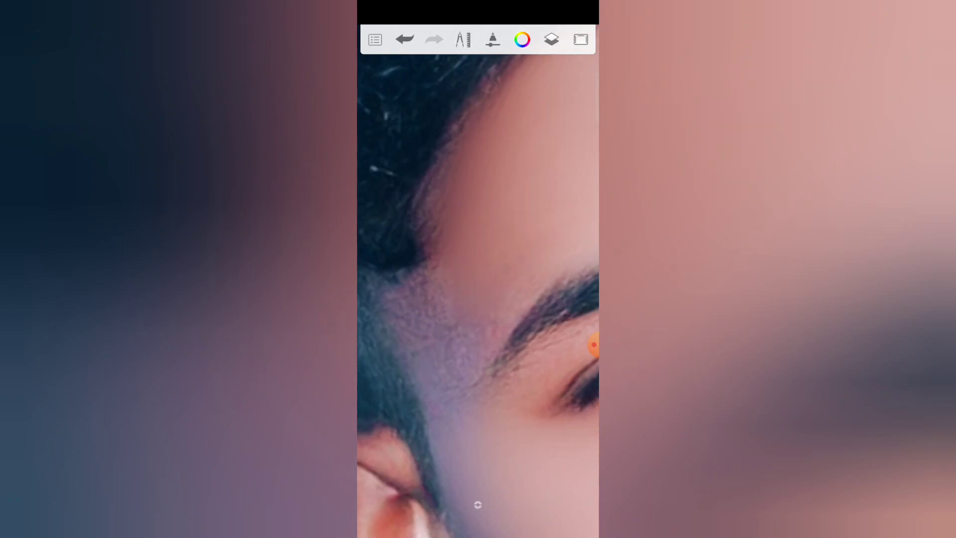
{"action": "scroll", "coordinate": [477, 299], "scroll_direction": "down", "scroll_amount": 1}
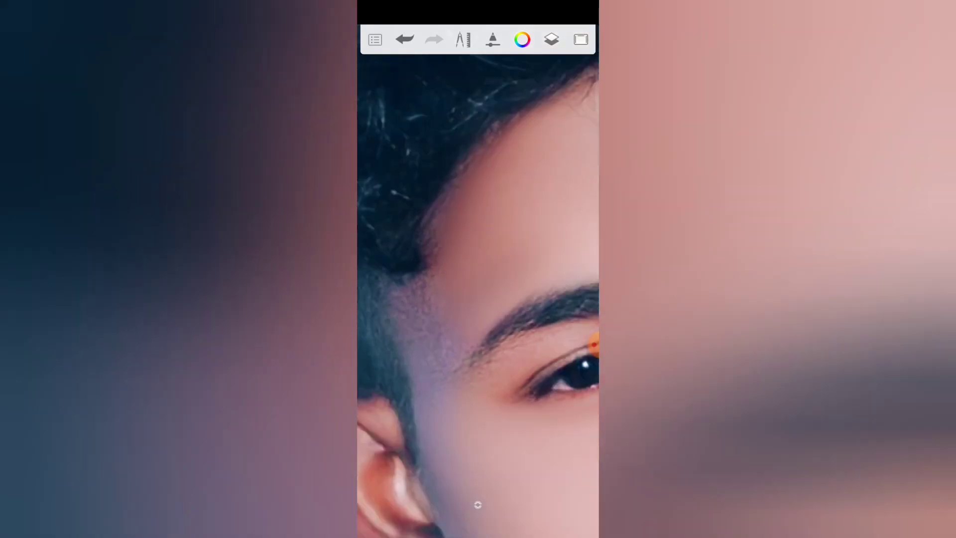
{"action": "scroll", "coordinate": [478, 299], "scroll_direction": "down", "scroll_amount": 2}
{"action": "scroll", "coordinate": [478, 298], "scroll_direction": "up", "scroll_amount": 2}
{"action": "left_click", "coordinate": [493, 40]}
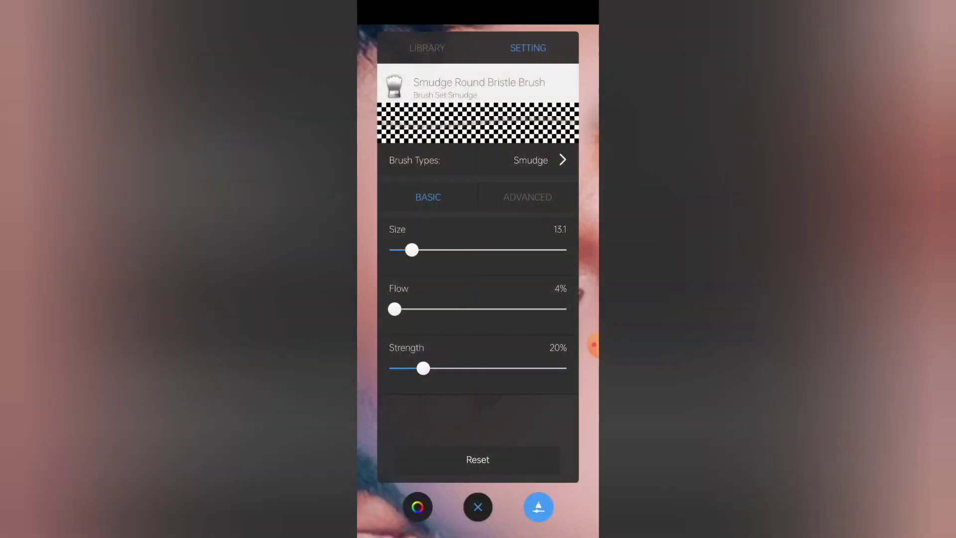
{"action": "left_click", "coordinate": [477, 507]}
Step: Smooth the skin around the boy's eye
{"action": "scroll", "coordinate": [477, 299], "scroll_direction": "up", "scroll_amount": 2}
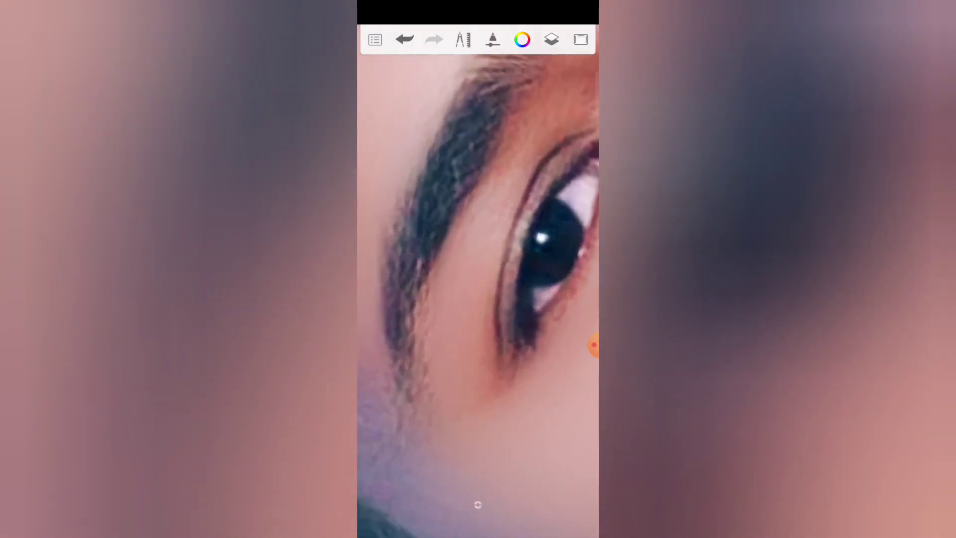
{"action": "scroll", "coordinate": [478, 299], "scroll_direction": "down", "scroll_amount": 1}
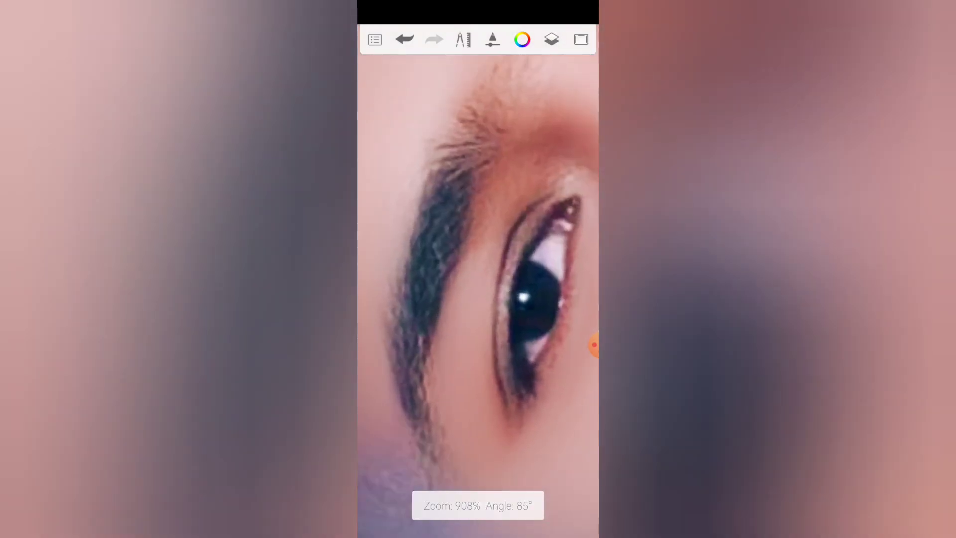
{"action": "scroll", "coordinate": [478, 299], "scroll_direction": "down", "scroll_amount": 1}
{"action": "scroll", "coordinate": [478, 299], "scroll_direction": "up", "scroll_amount": 1}
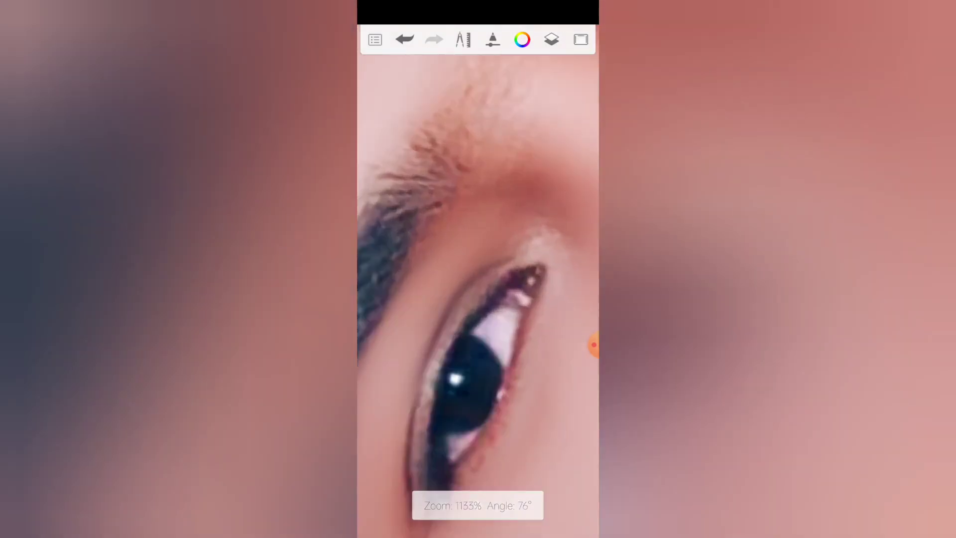
{"action": "scroll", "coordinate": [477, 298], "scroll_direction": "up", "scroll_amount": 1}
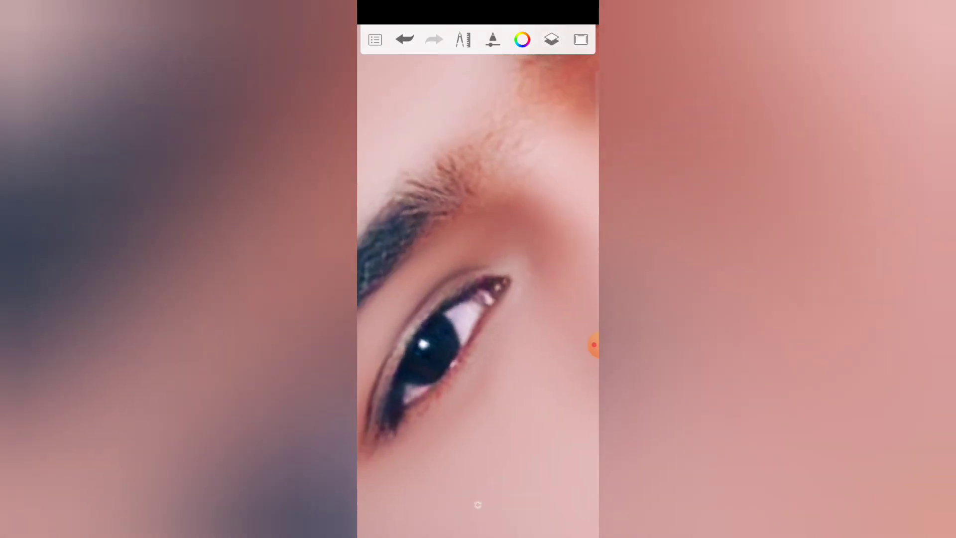
Step: Pan across and soften the skin of the eyebrow and temple
{"action": "scroll", "coordinate": [478, 299], "scroll_direction": "right", "scroll_amount": 2}
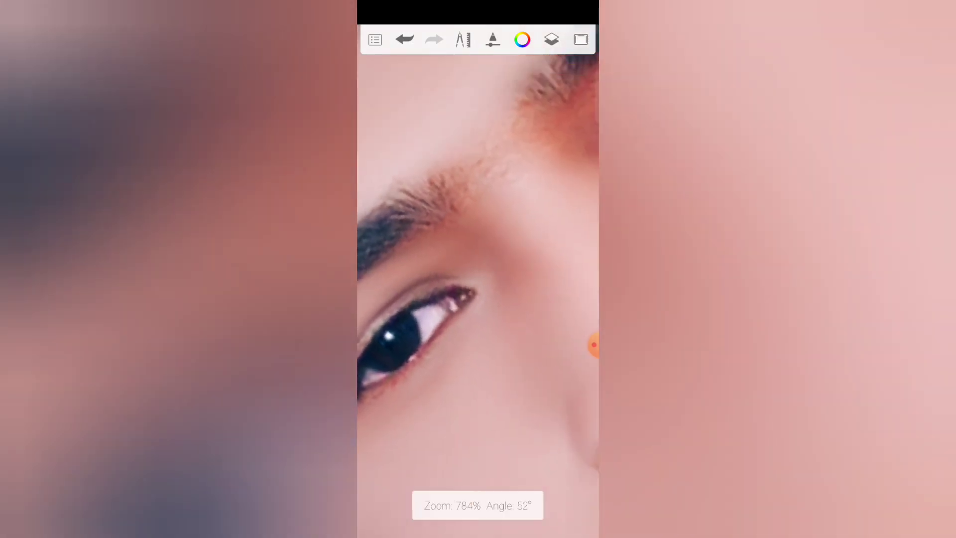
{"action": "scroll", "coordinate": [477, 299], "scroll_direction": "up", "scroll_amount": 1}
{"action": "scroll", "coordinate": [478, 298], "scroll_direction": "up", "scroll_amount": 1}
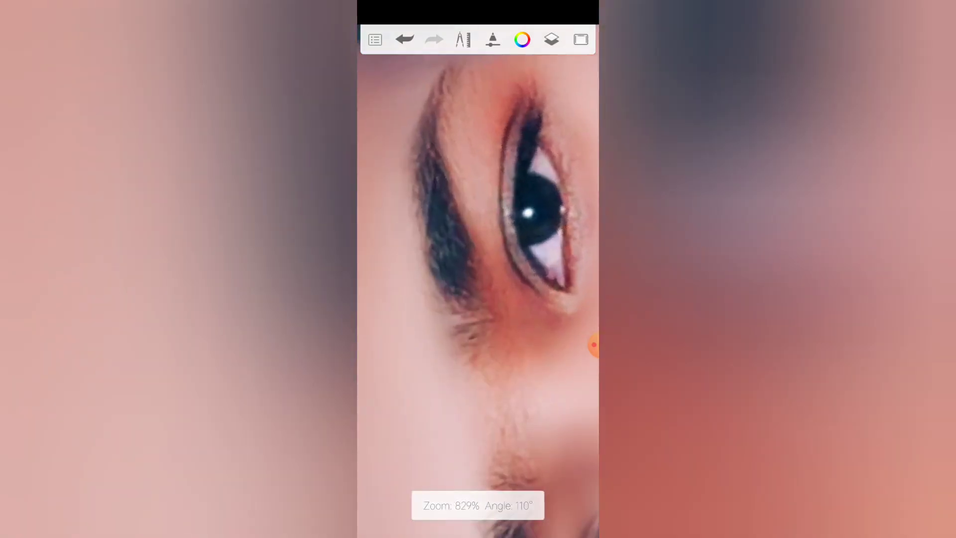
{"action": "scroll", "coordinate": [477, 299], "scroll_direction": "up", "scroll_amount": 1}
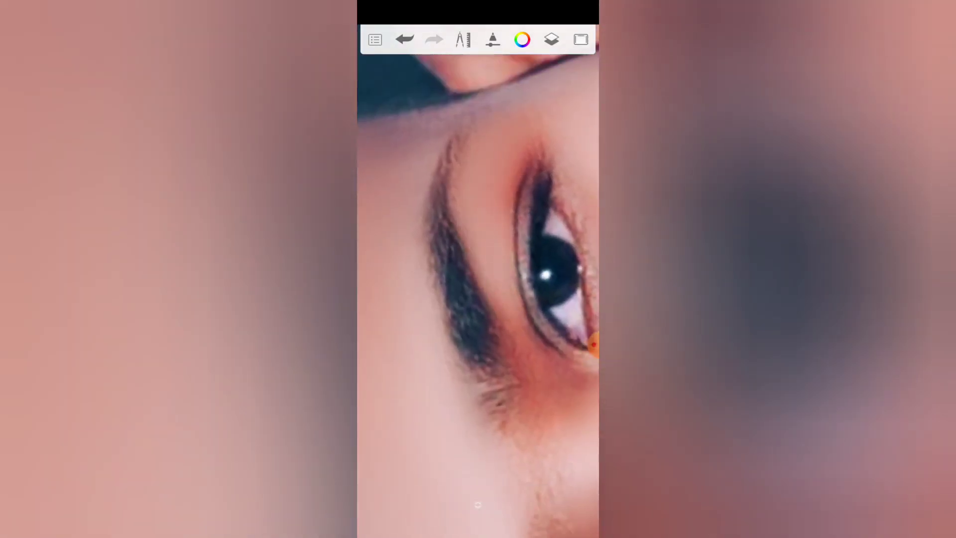
{"action": "scroll", "coordinate": [478, 298], "scroll_direction": "down", "scroll_amount": 3}
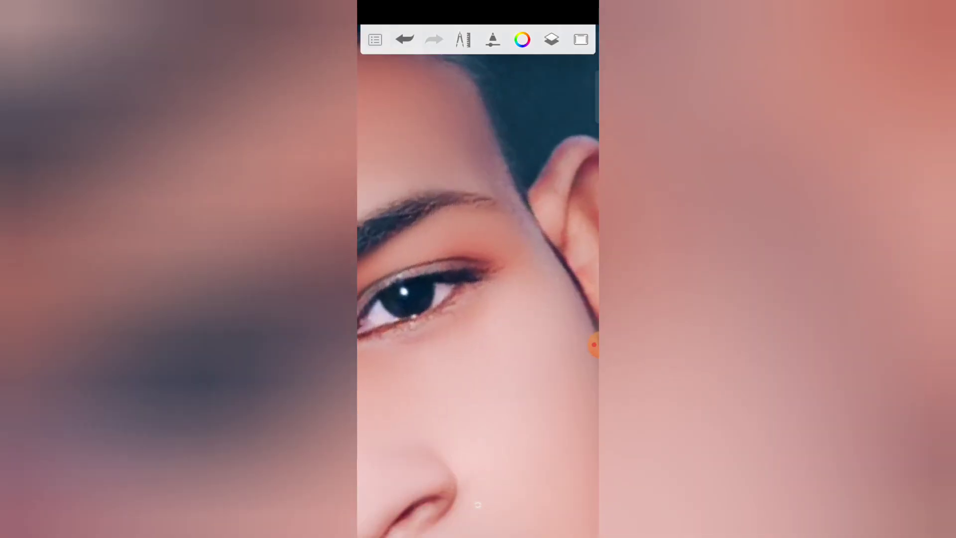
{"action": "scroll", "coordinate": [478, 299], "scroll_direction": "up", "scroll_amount": 2}
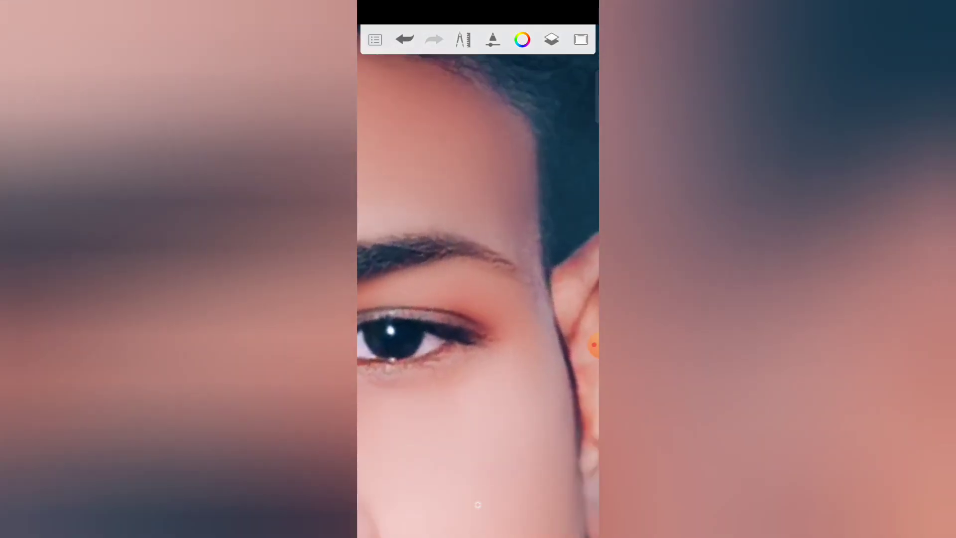
{"action": "scroll", "coordinate": [477, 299], "scroll_direction": "down", "scroll_amount": 3}
{"action": "scroll", "coordinate": [477, 299], "scroll_direction": "down", "scroll_amount": 1}
Step: Enlarge the smudge brush slightly and smooth the chin and jaw skin
{"action": "left_click", "coordinate": [493, 39]}
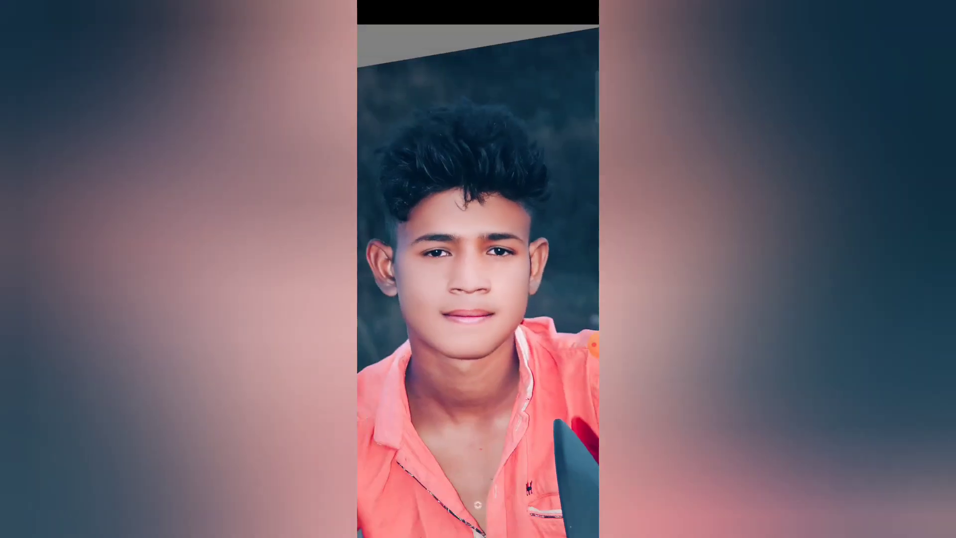
{"action": "left_click_drag", "start_coordinate": [424, 250], "coordinate": [443, 250]}
{"action": "left_click", "coordinate": [478, 507]}
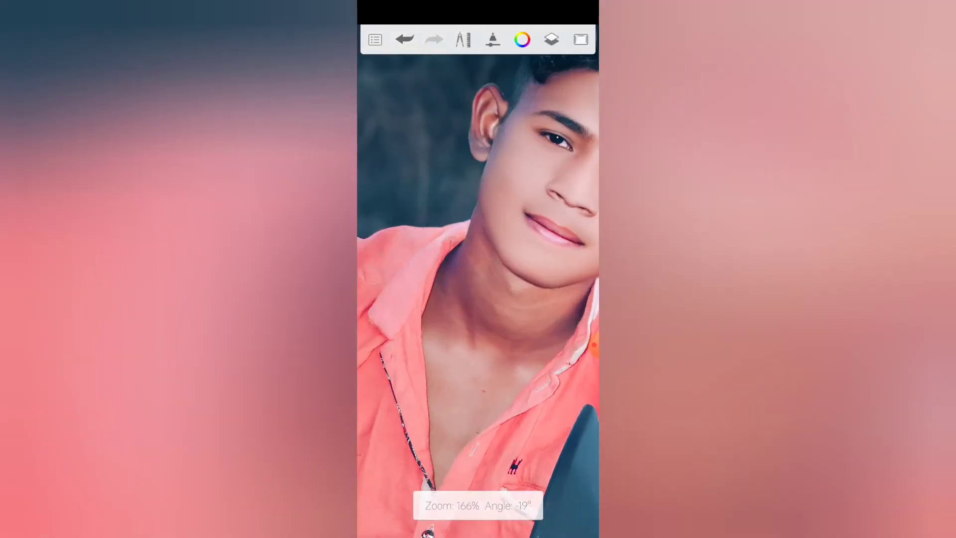
{"action": "scroll", "coordinate": [477, 299], "scroll_direction": "up", "scroll_amount": 5}
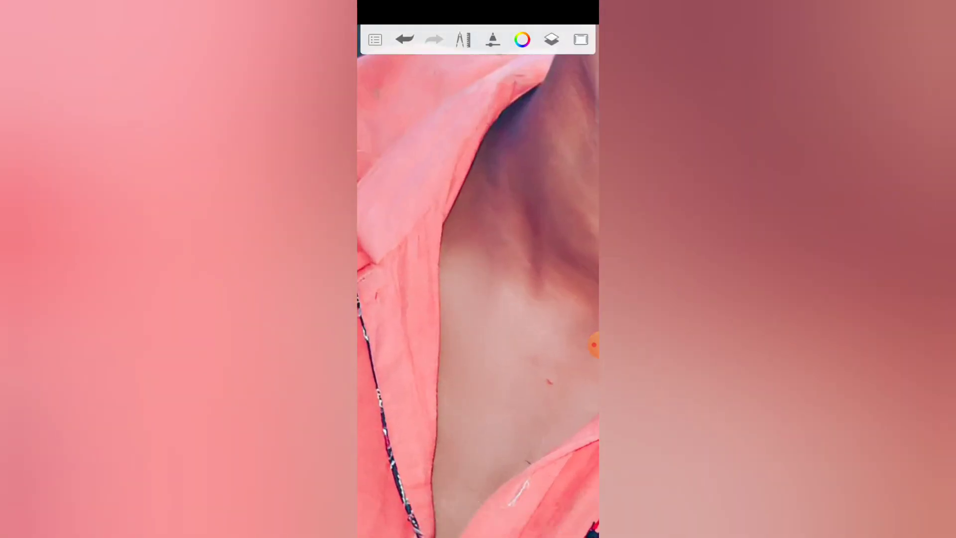
{"action": "scroll", "coordinate": [477, 299], "scroll_direction": "down", "scroll_amount": 2}
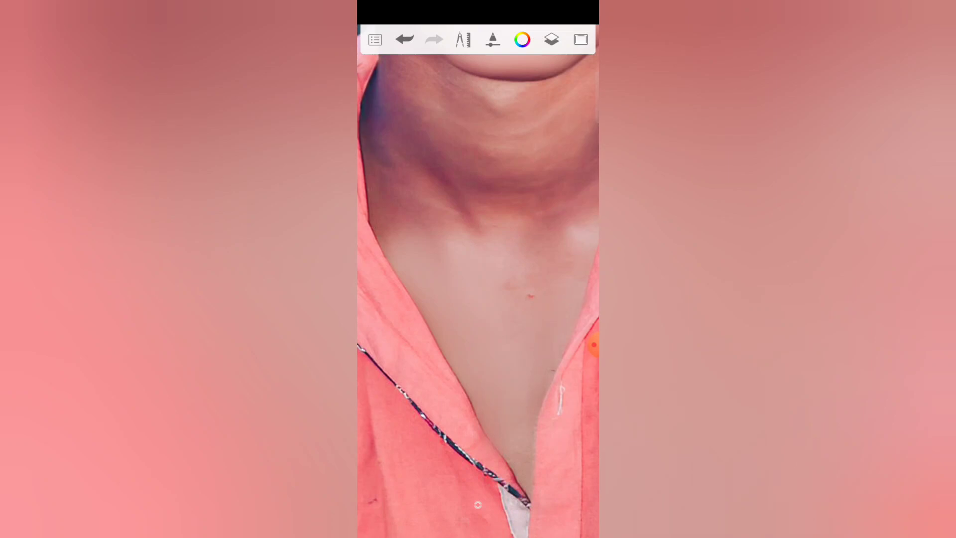
{"action": "scroll", "coordinate": [477, 299], "scroll_direction": "down", "scroll_amount": 2}
{"action": "scroll", "coordinate": [477, 299], "scroll_direction": "down", "scroll_amount": 1}
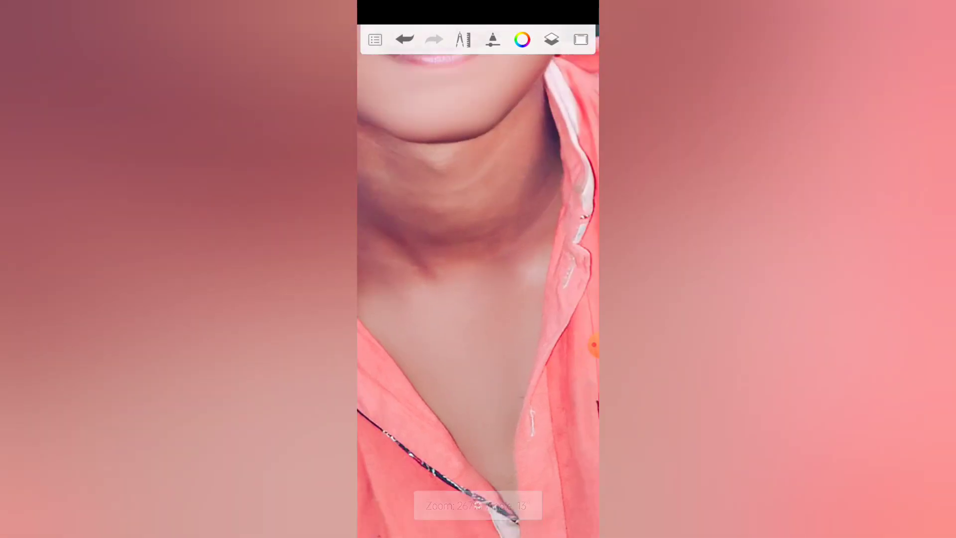
{"action": "scroll", "coordinate": [478, 505], "scroll_direction": "up", "scroll_amount": 1}
{"action": "scroll", "coordinate": [478, 505], "scroll_direction": "up", "scroll_amount": 1}
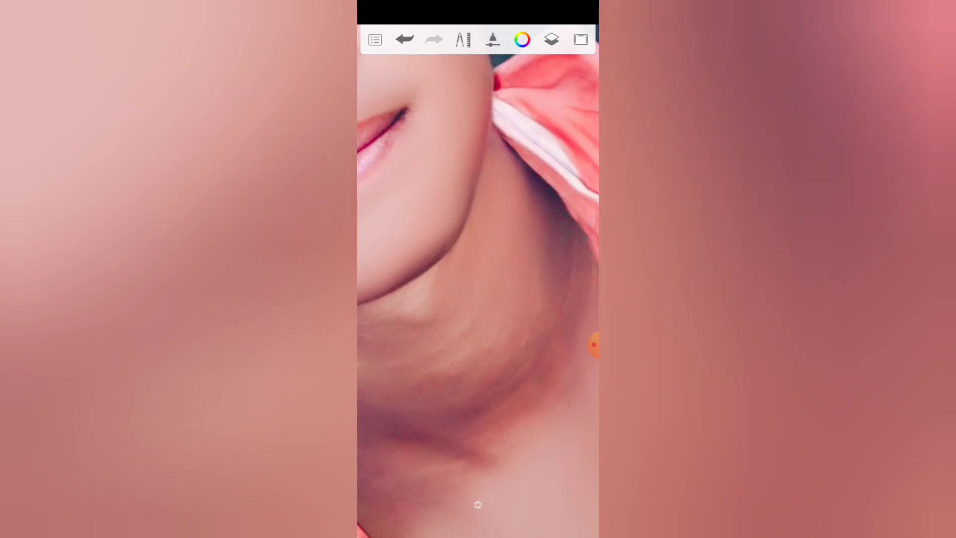
Step: Smudge the neck and chest skin until it looks even
{"action": "scroll", "coordinate": [477, 299], "scroll_direction": "up", "scroll_amount": 1}
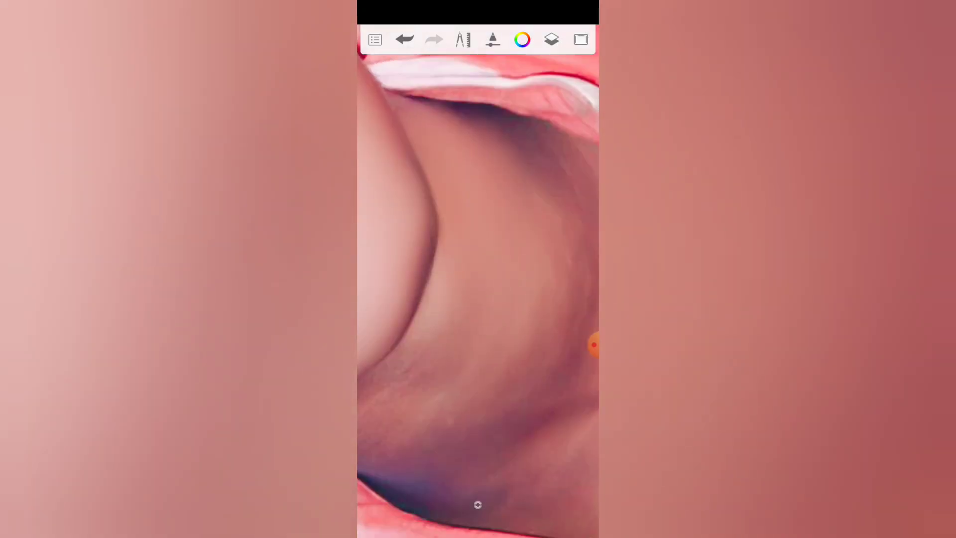
{"action": "scroll", "coordinate": [477, 299], "scroll_direction": "down", "scroll_amount": 1}
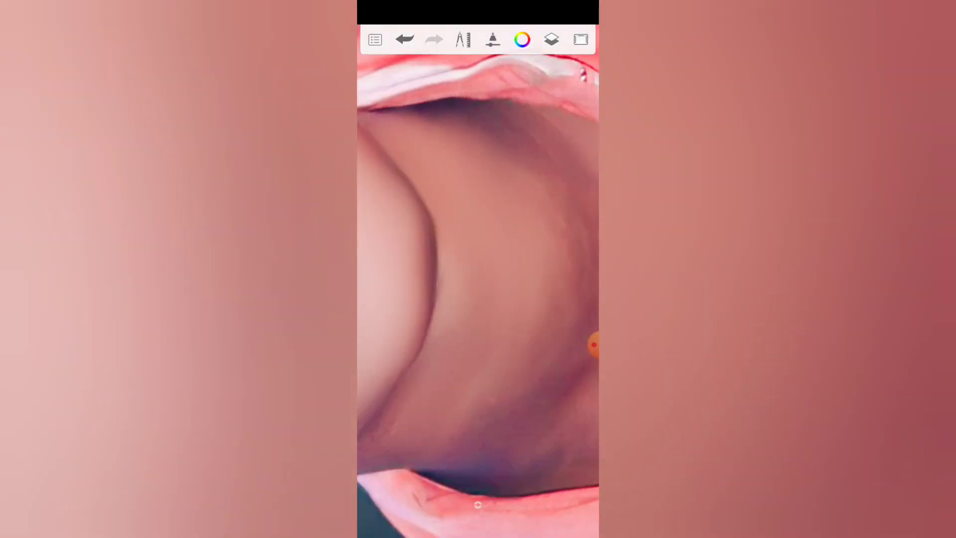
{"action": "scroll", "coordinate": [478, 299], "scroll_direction": "down", "scroll_amount": 2}
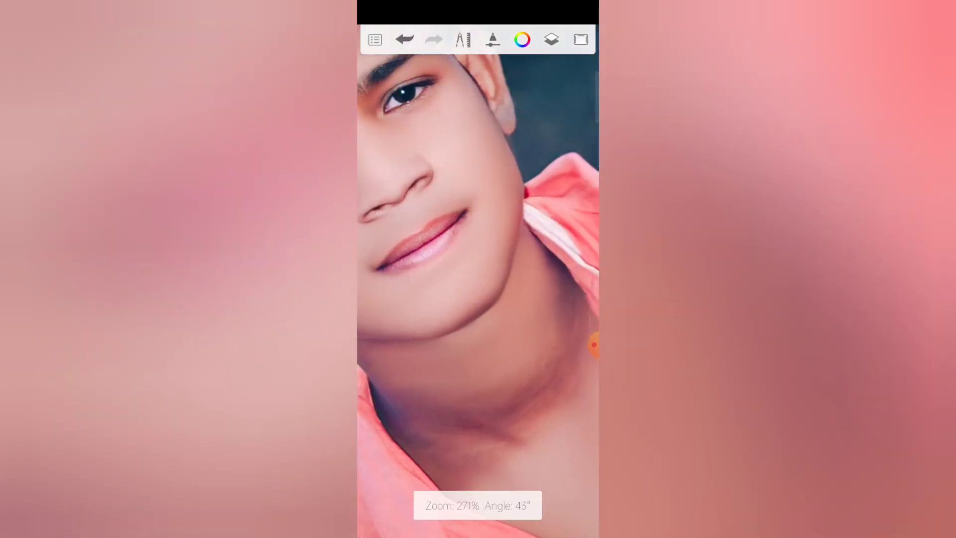
{"action": "scroll", "coordinate": [478, 299], "scroll_direction": "up", "scroll_amount": 2}
{"action": "scroll", "coordinate": [478, 299], "scroll_direction": "up", "scroll_amount": 1}
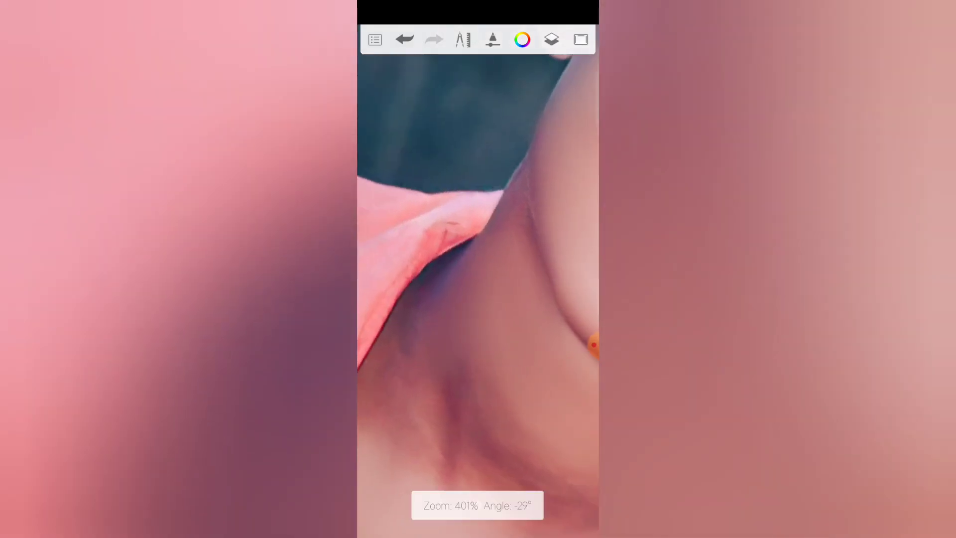
{"action": "scroll", "coordinate": [478, 299], "scroll_direction": "up", "scroll_amount": 1}
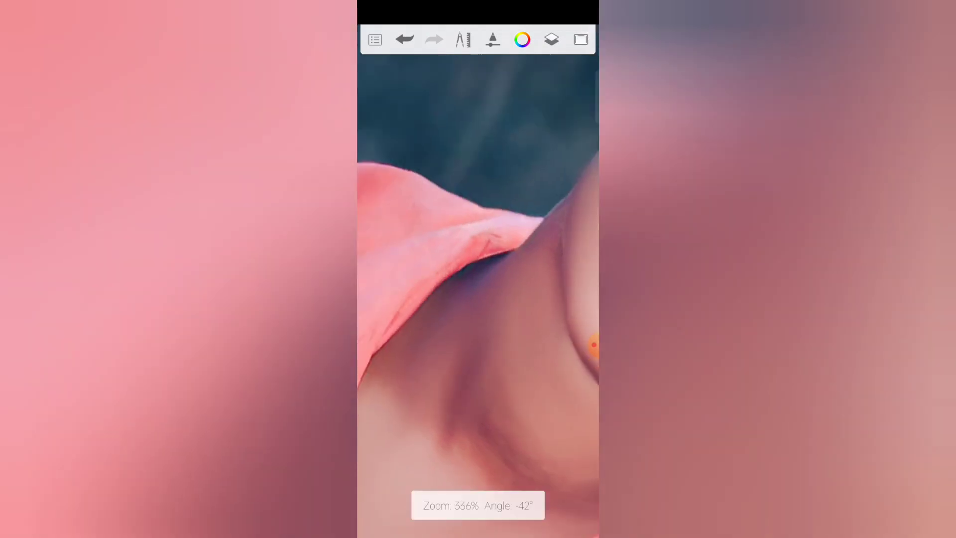
{"action": "scroll", "coordinate": [478, 298], "scroll_direction": "up", "scroll_amount": 1}
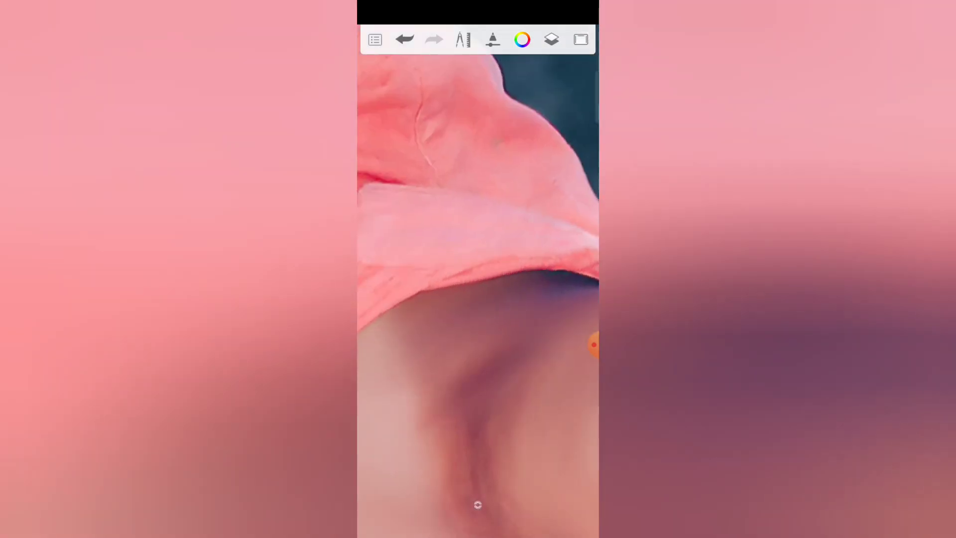
{"action": "scroll", "coordinate": [478, 299], "scroll_direction": "up", "scroll_amount": 1}
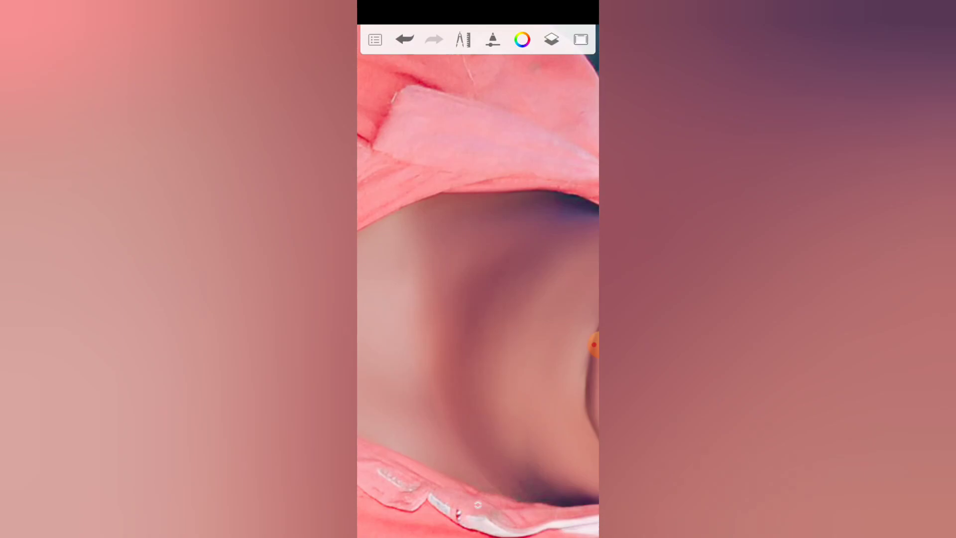
{"action": "scroll", "coordinate": [478, 279], "scroll_direction": "down", "scroll_amount": 2}
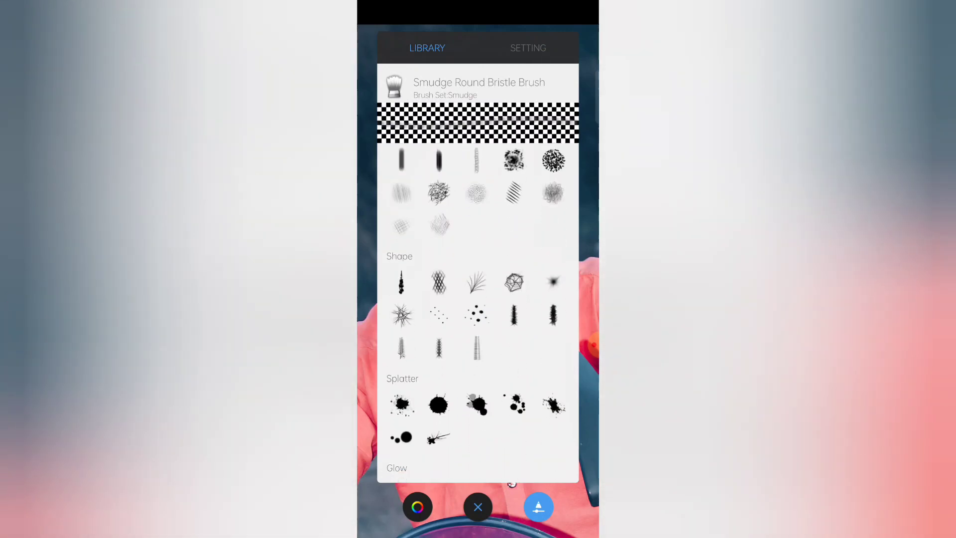
Step: Select the Medium Brush and check its size and opacity
{"action": "scroll", "coordinate": [479, 309], "scroll_direction": "up", "scroll_amount": 10}
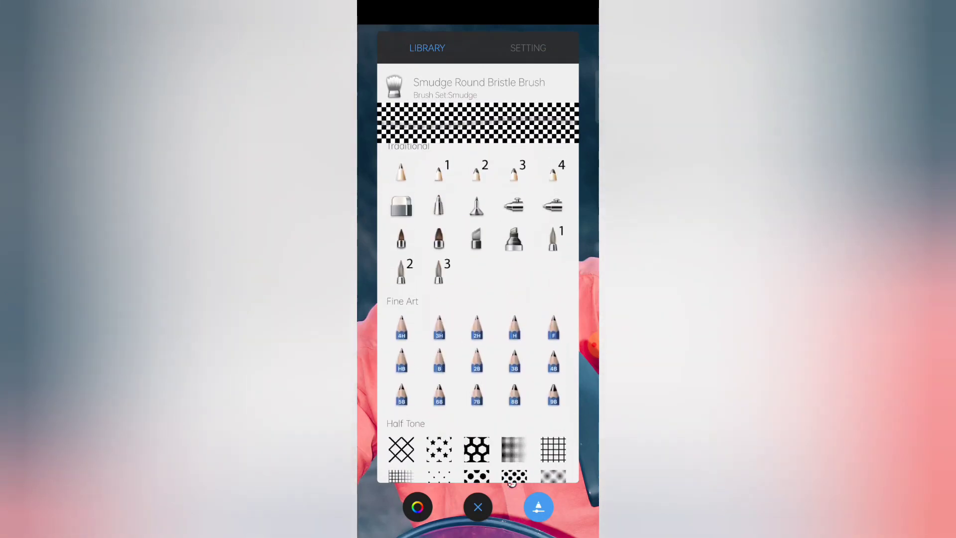
{"action": "left_click", "coordinate": [402, 239]}
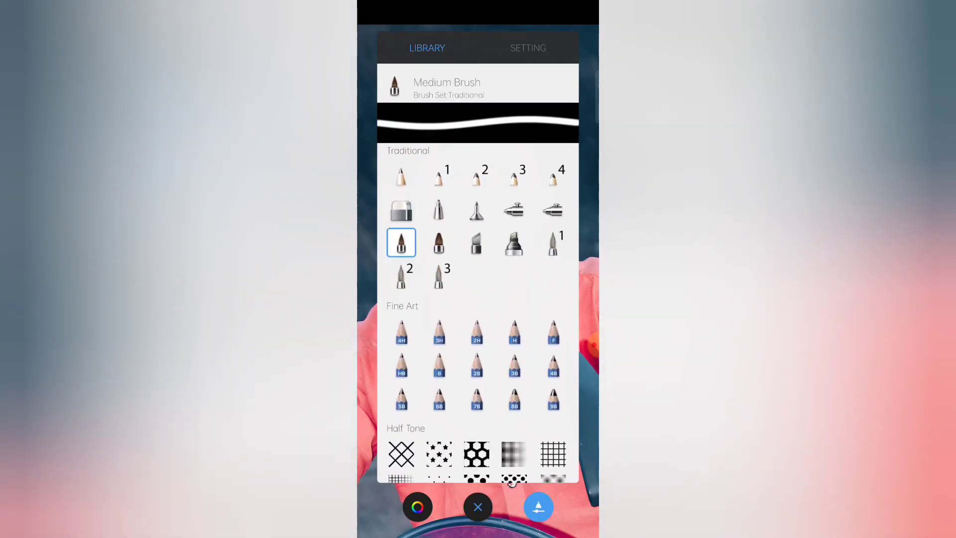
{"action": "left_click", "coordinate": [528, 48]}
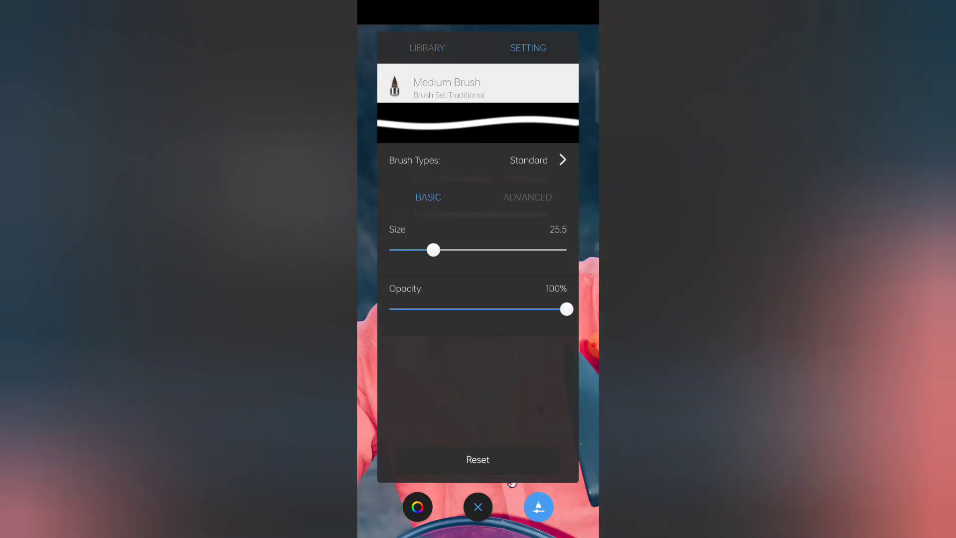
{"action": "left_click", "coordinate": [479, 507]}
Step: Choose a bright red painting colour
{"action": "left_click", "coordinate": [522, 39]}
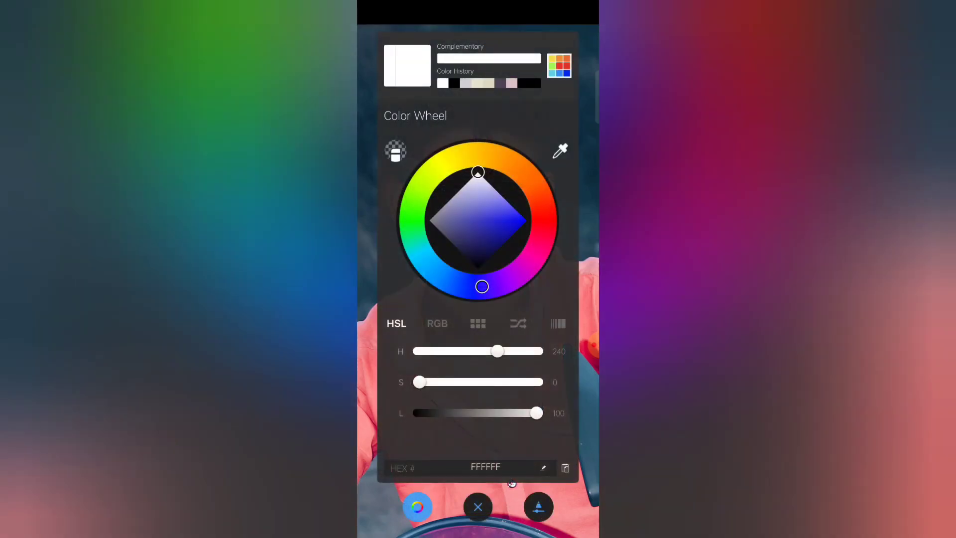
{"action": "left_click", "coordinate": [524, 220]}
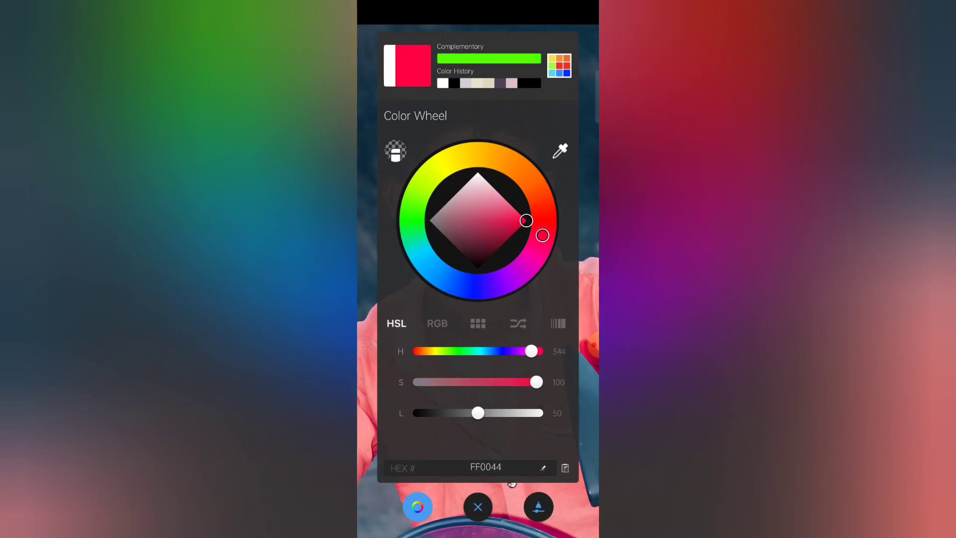
{"action": "left_click", "coordinate": [479, 508]}
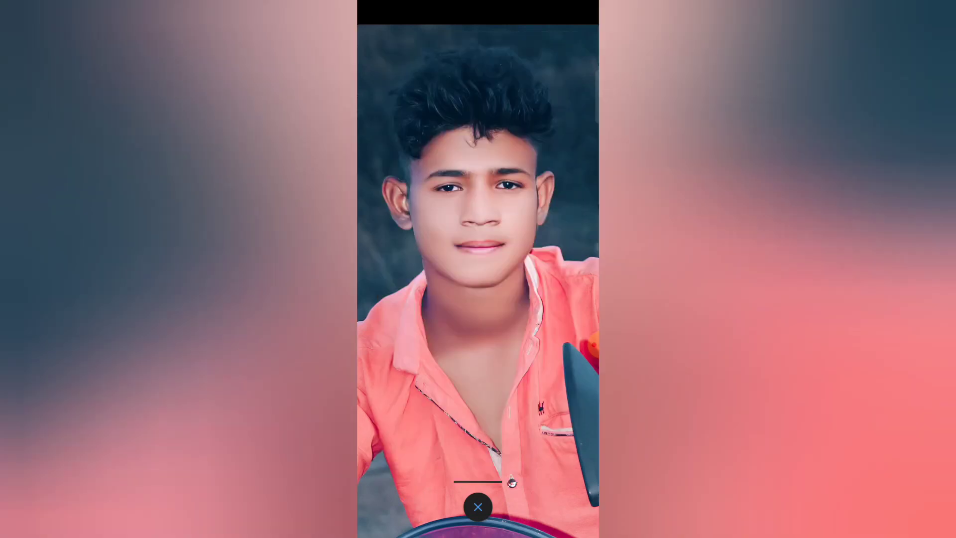
{"action": "left_click", "coordinate": [551, 40]}
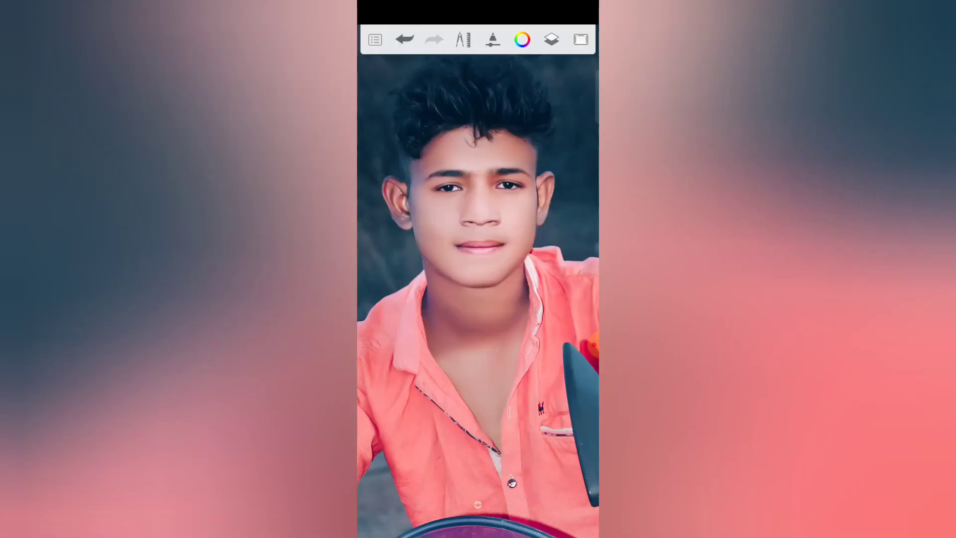
Step: Change options in the Brush Library panel
{"action": "left_click", "coordinate": [593, 344]}
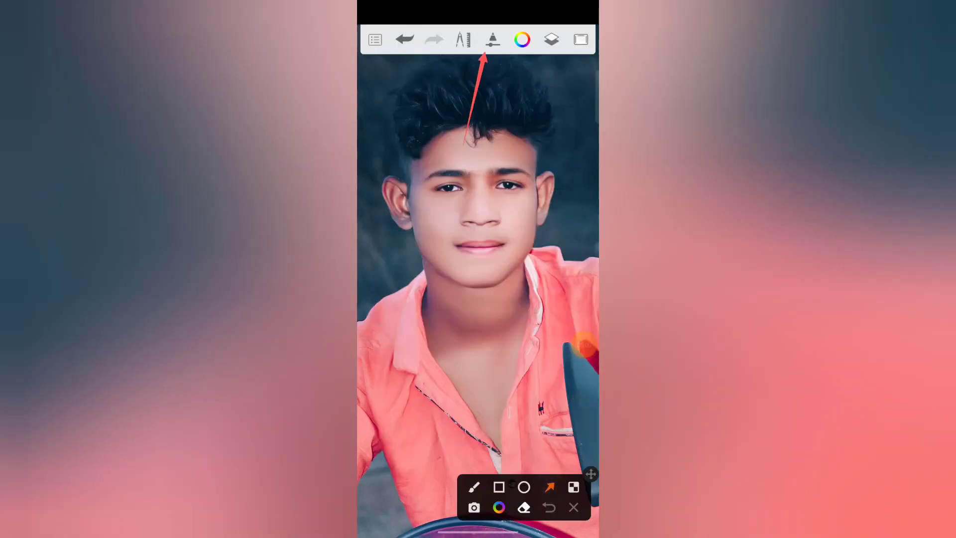
{"action": "left_click", "coordinate": [573, 507]}
{"action": "left_click", "coordinate": [492, 39]}
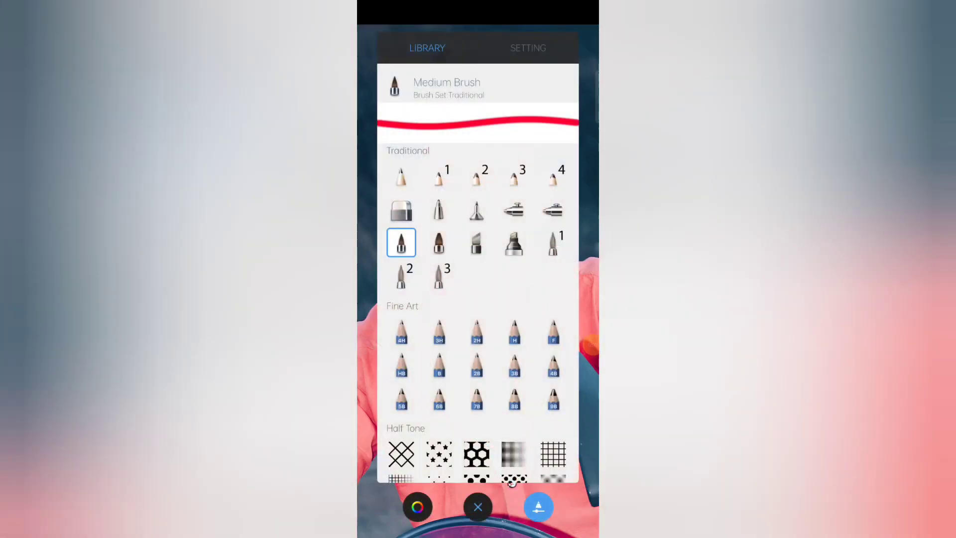
{"action": "left_click", "coordinate": [590, 345]}
{"action": "left_click", "coordinate": [580, 363]}
{"action": "left_click_drag", "start_coordinate": [413, 223], "coordinate": [406, 269]}
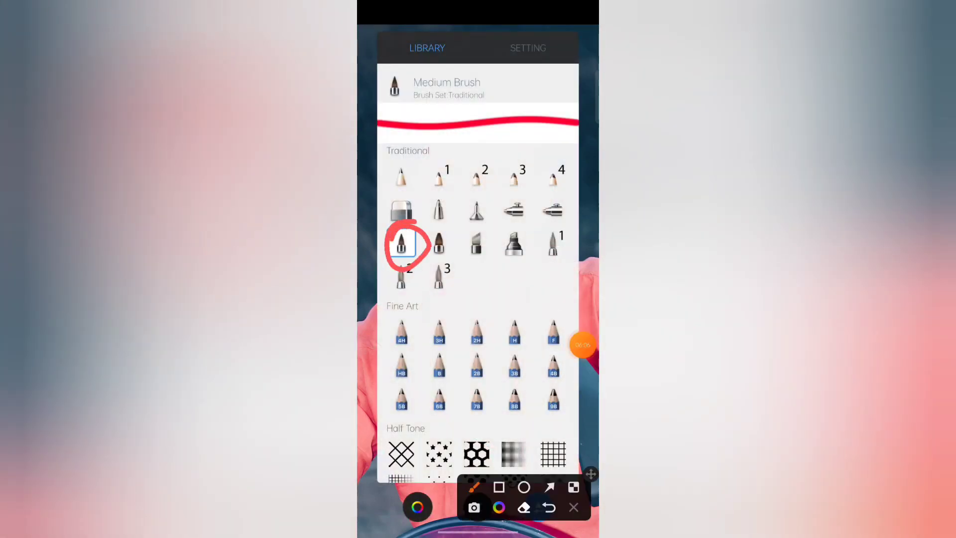
{"action": "left_click", "coordinate": [573, 507]}
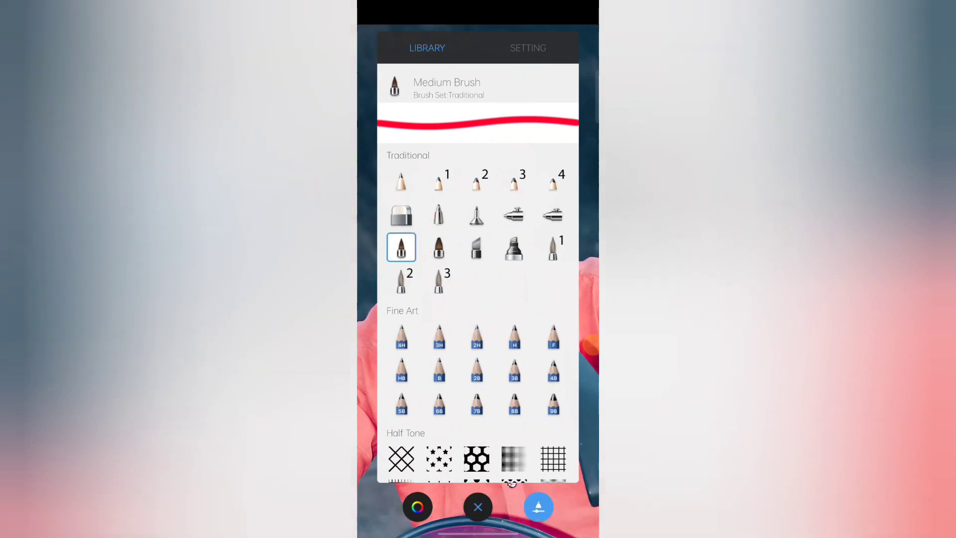
Step: Reduce the Medium Brush size from 25.5 to about 12.2
{"action": "left_click", "coordinate": [528, 48]}
{"action": "left_click", "coordinate": [590, 345]}
{"action": "left_click", "coordinate": [551, 364]}
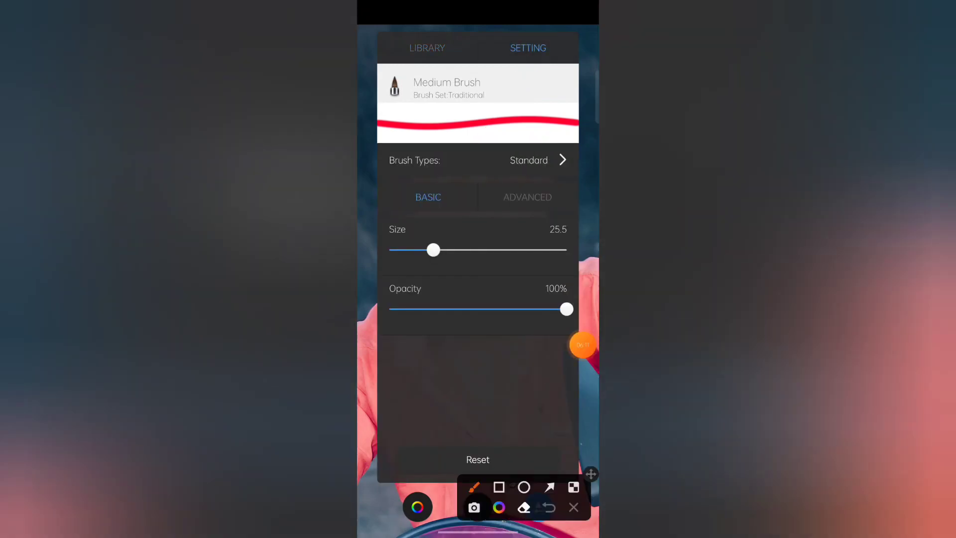
{"action": "left_click_drag", "start_coordinate": [523, 224], "coordinate": [580, 333]}
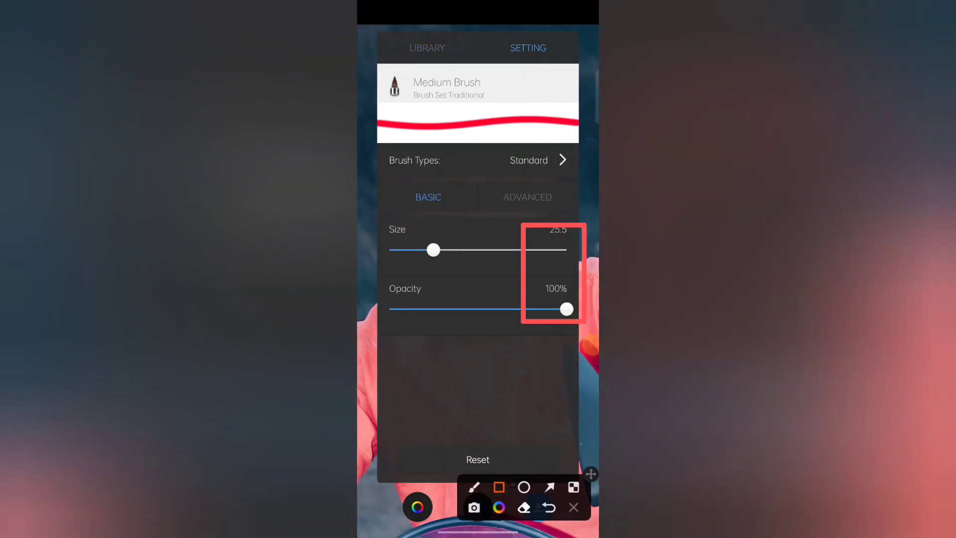
{"action": "left_click", "coordinate": [574, 508]}
{"action": "left_click", "coordinate": [583, 345]}
{"action": "left_click_drag", "start_coordinate": [433, 250], "coordinate": [411, 250]}
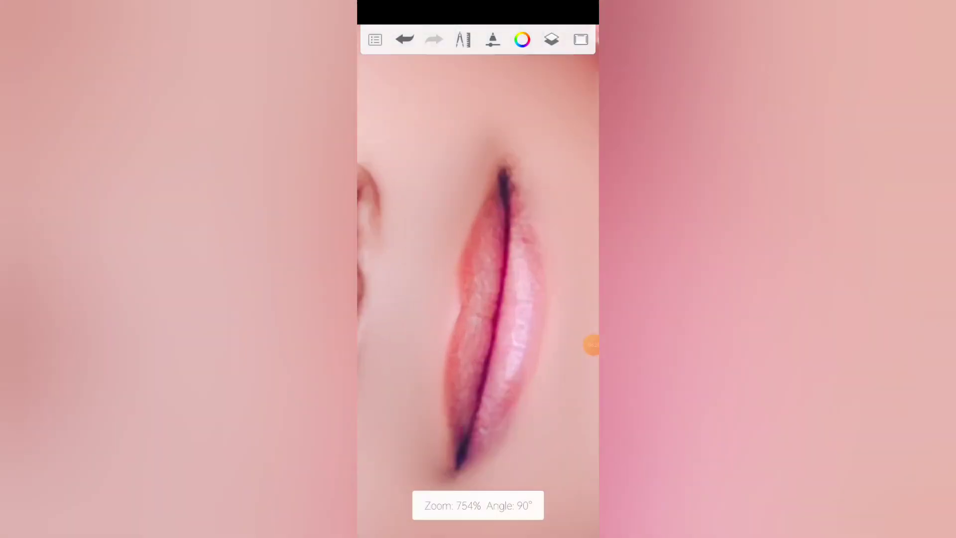
Step: Paint red strokes over the upper lip with the Medium Brush
{"action": "left_click_drag", "start_coordinate": [495, 239], "coordinate": [493, 294]}
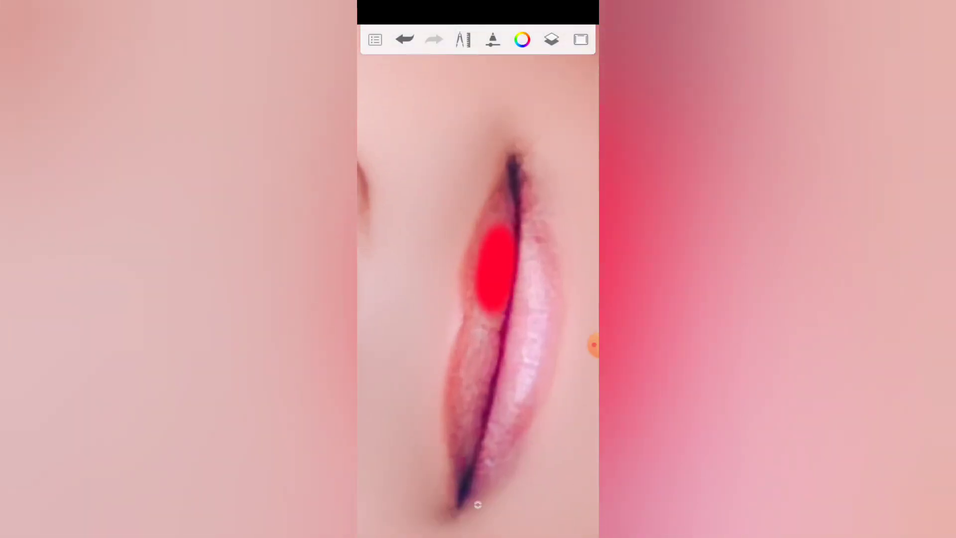
{"action": "left_click", "coordinate": [493, 39]}
{"action": "left_click", "coordinate": [478, 507]}
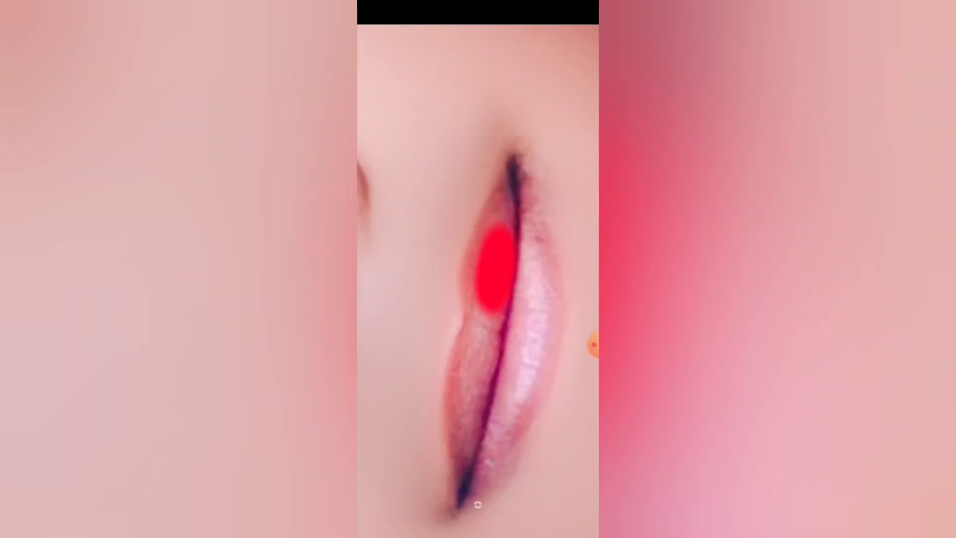
{"action": "left_click_drag", "start_coordinate": [499, 209], "coordinate": [473, 299]}
{"action": "left_click_drag", "start_coordinate": [503, 189], "coordinate": [475, 386]}
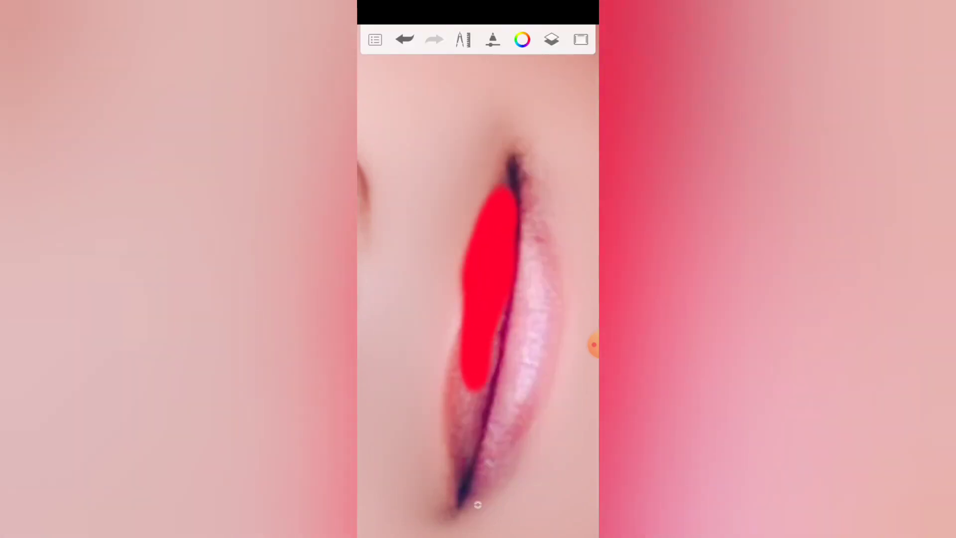
{"action": "scroll", "coordinate": [478, 298], "scroll_direction": "down", "scroll_amount": 1}
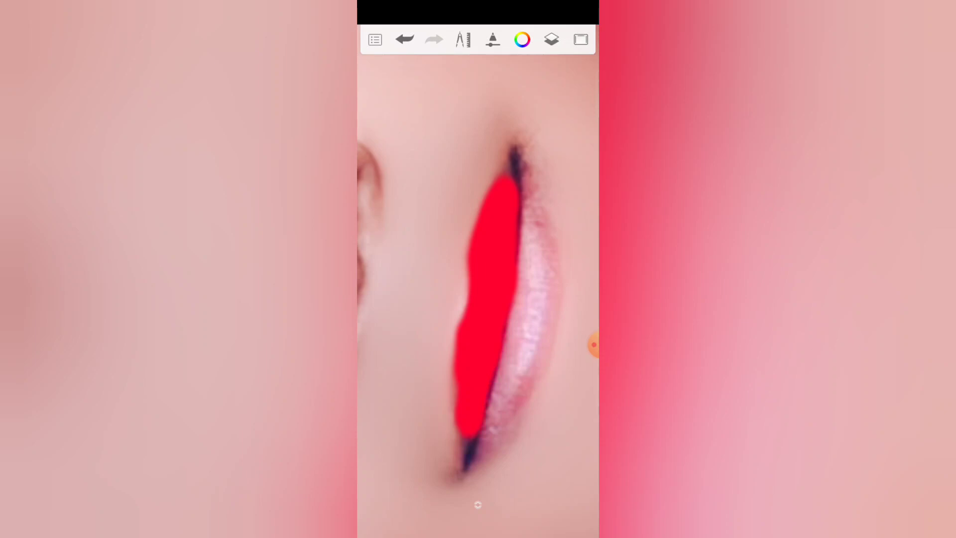
{"action": "mouse_move", "coordinate": [520, 209]}
{"action": "left_mouse_down"}
{"action": "mouse_move", "coordinate": [530, 334]}
{"action": "mouse_move", "coordinate": [498, 404]}
{"action": "left_mouse_up"}
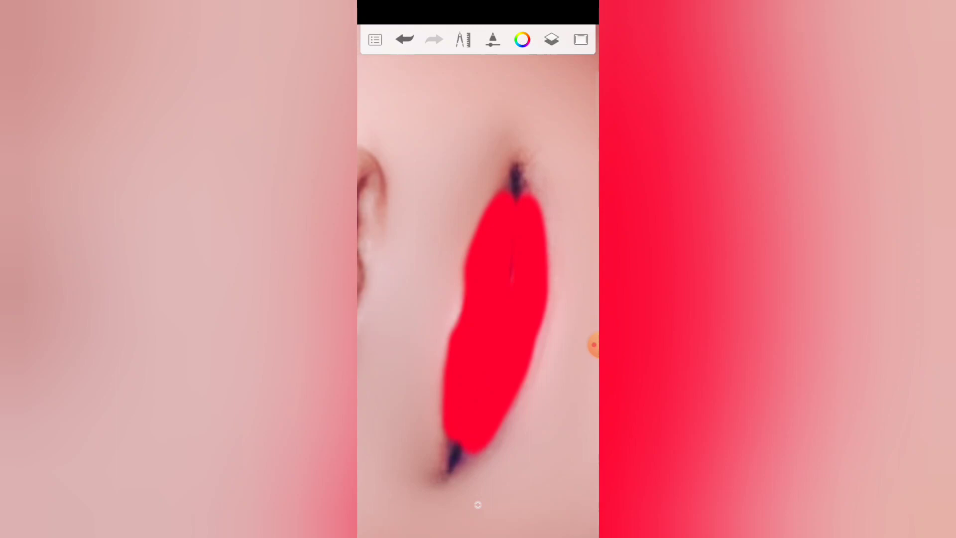
Step: Undo the stray stroke and fill the rest of the lips with red
{"action": "left_click", "coordinate": [405, 40]}
{"action": "left_click_drag", "start_coordinate": [523, 209], "coordinate": [533, 348]}
{"action": "mouse_move", "coordinate": [535, 284]}
{"action": "left_mouse_down"}
{"action": "mouse_move", "coordinate": [498, 418]}
{"action": "mouse_move", "coordinate": [460, 470]}
{"action": "left_mouse_up"}
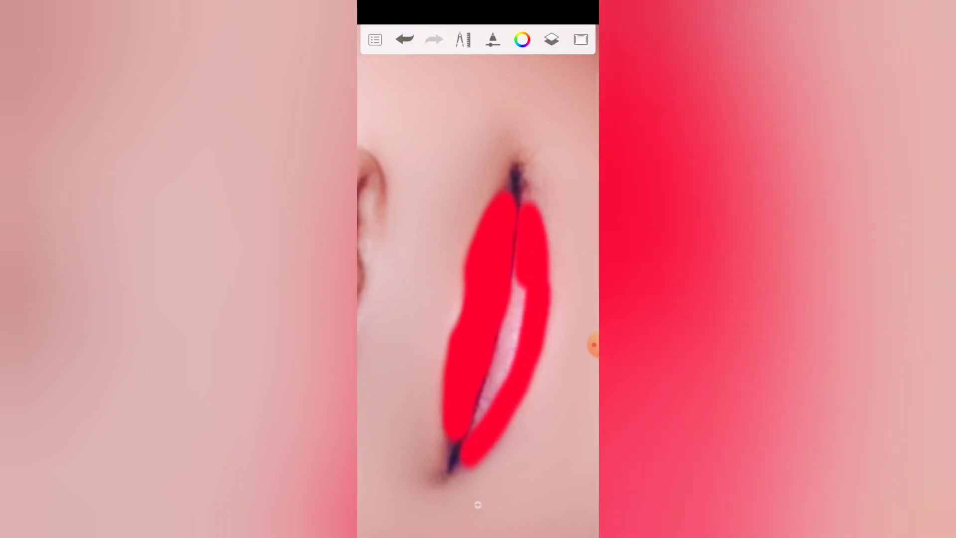
{"action": "left_click_drag", "start_coordinate": [520, 329], "coordinate": [476, 419]}
{"action": "left_click_drag", "start_coordinate": [525, 266], "coordinate": [501, 346]}
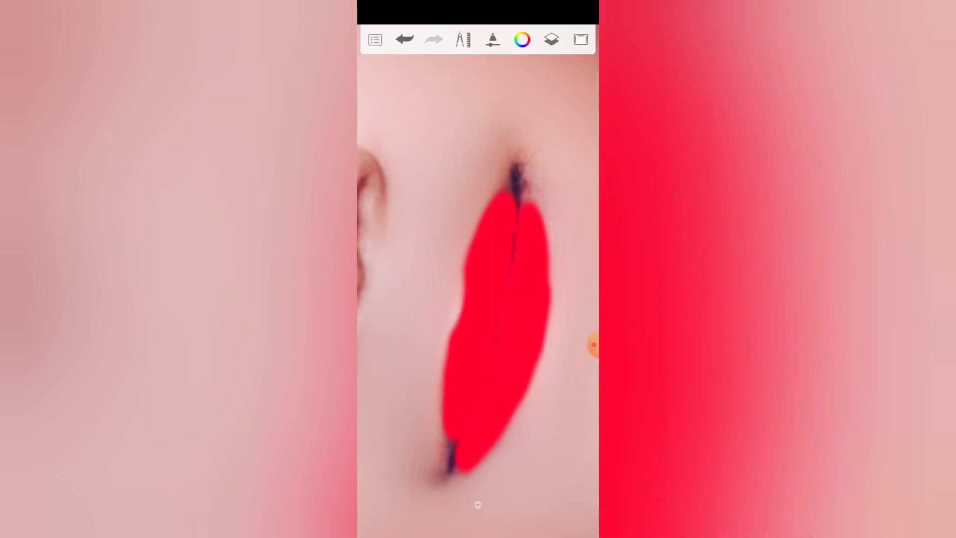
{"action": "scroll", "coordinate": [479, 279], "scroll_direction": "down", "scroll_amount": 5}
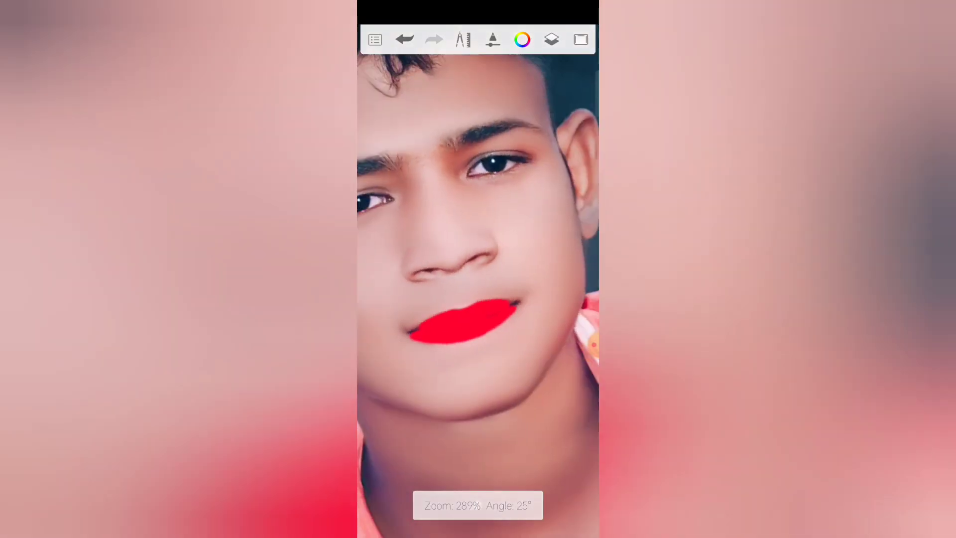
Step: Set the red lip layer's blend mode to Soft Light and lower its opacity
{"action": "left_click", "coordinate": [583, 344]}
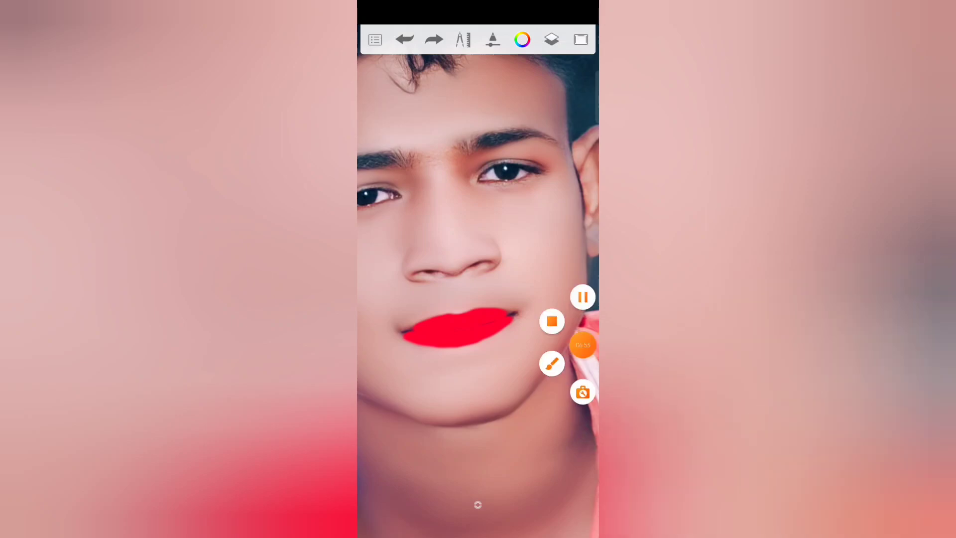
{"action": "left_click", "coordinate": [551, 363]}
{"action": "left_click_drag", "start_coordinate": [520, 138], "coordinate": [542, 85]}
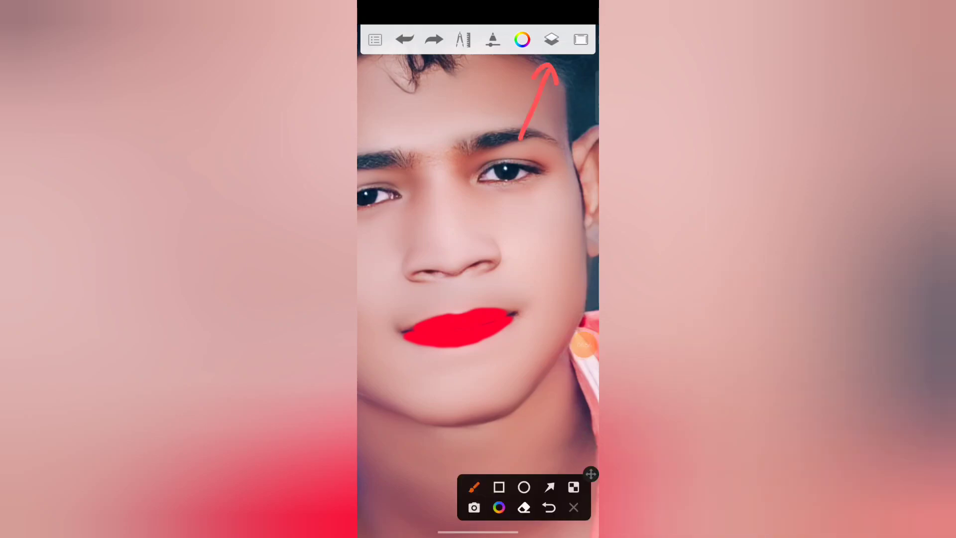
{"action": "left_click", "coordinate": [574, 507]}
{"action": "left_click", "coordinate": [551, 39]}
{"action": "left_click", "coordinate": [588, 344]}
{"action": "left_click", "coordinate": [555, 338]}
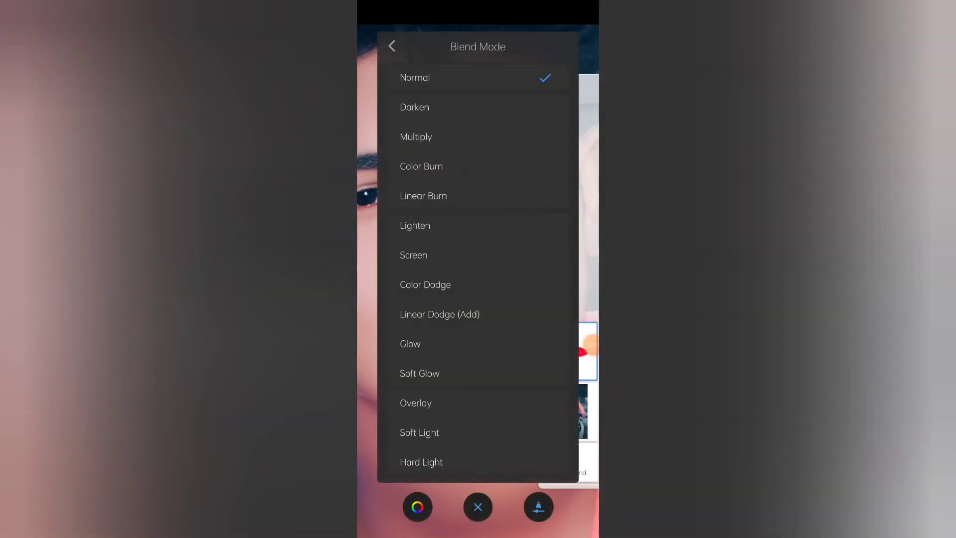
{"action": "scroll", "coordinate": [478, 269], "scroll_direction": "down", "scroll_amount": 2}
{"action": "left_click", "coordinate": [583, 345]}
{"action": "left_click", "coordinate": [551, 363]}
{"action": "left_click_drag", "start_coordinate": [442, 354], "coordinate": [461, 350]}
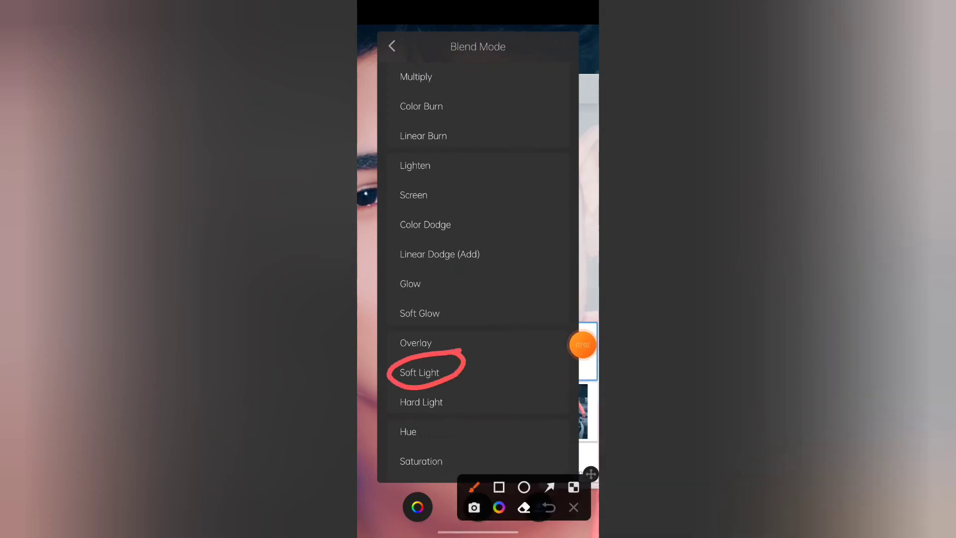
{"action": "left_click", "coordinate": [574, 508]}
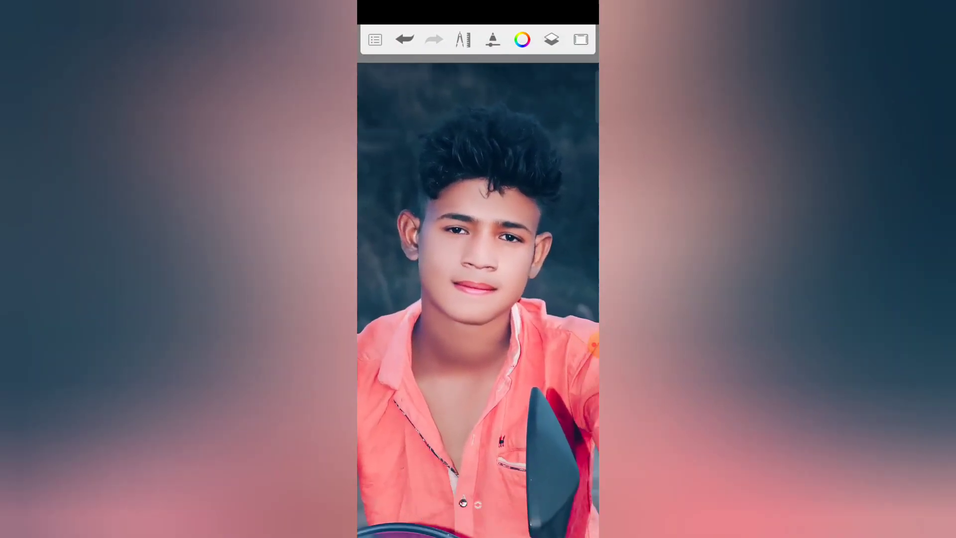
{"action": "left_click", "coordinate": [594, 344]}
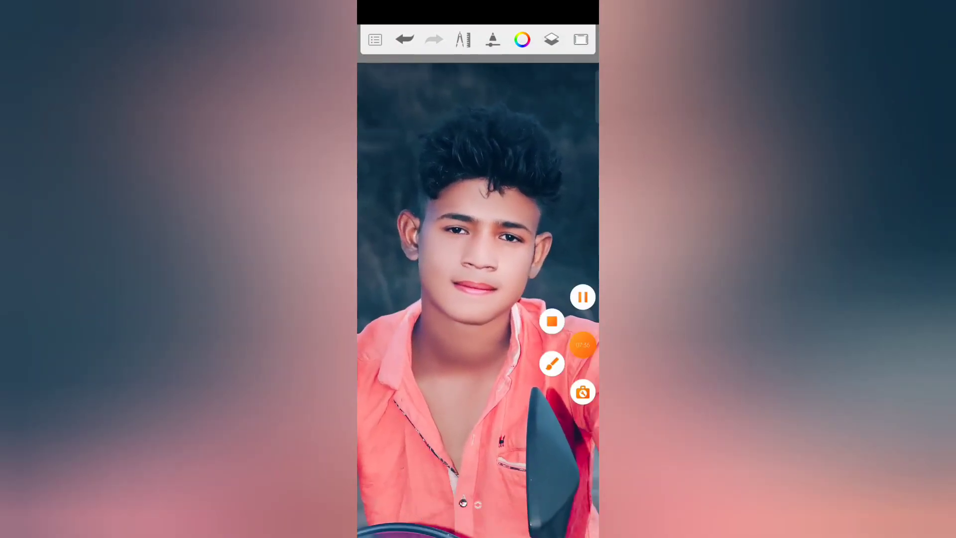
{"action": "left_click", "coordinate": [552, 364]}
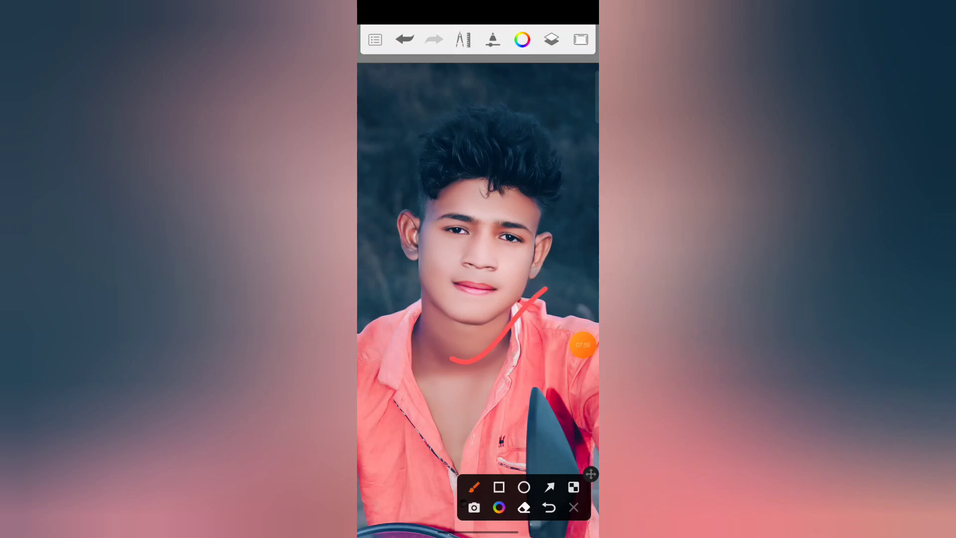
{"action": "left_click", "coordinate": [573, 507]}
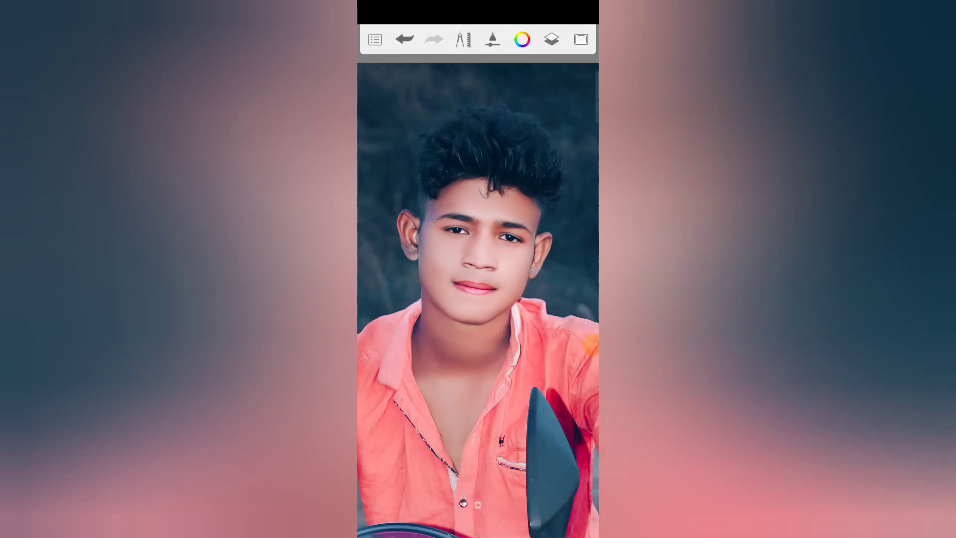
{"action": "left_click", "coordinate": [592, 344]}
{"action": "left_click", "coordinate": [551, 363]}
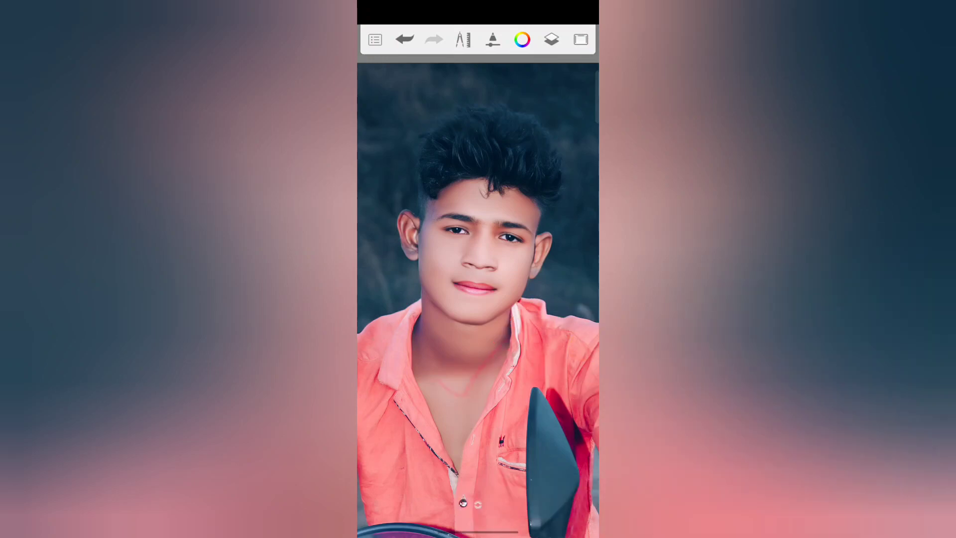